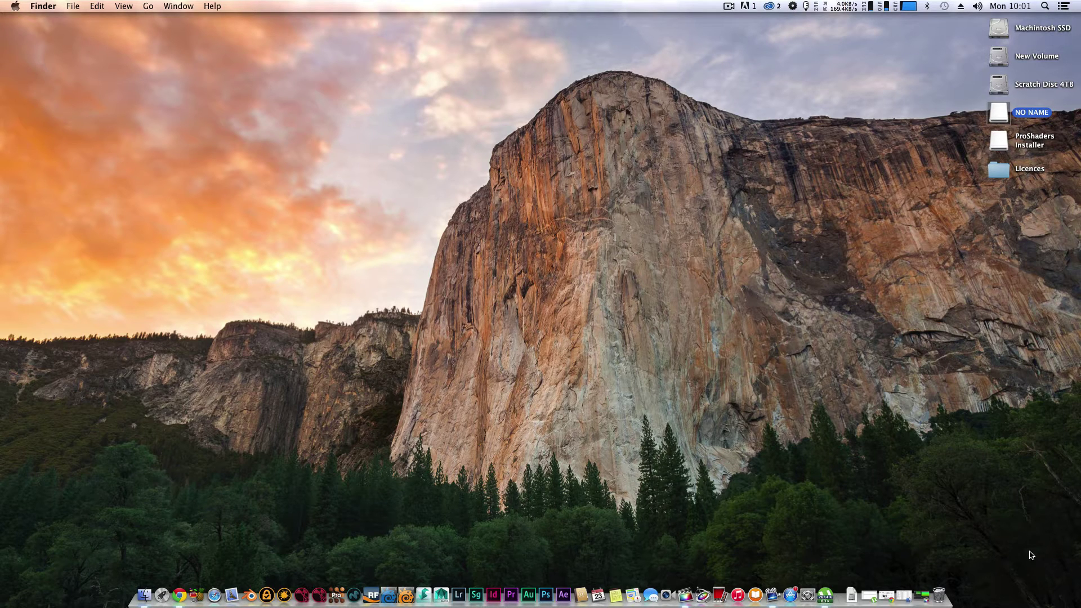
Restore Final Cut Pro to show the glitched green clips, then quit it, cancelling background tasks
{"action": "left_click", "coordinate": [926, 583]}
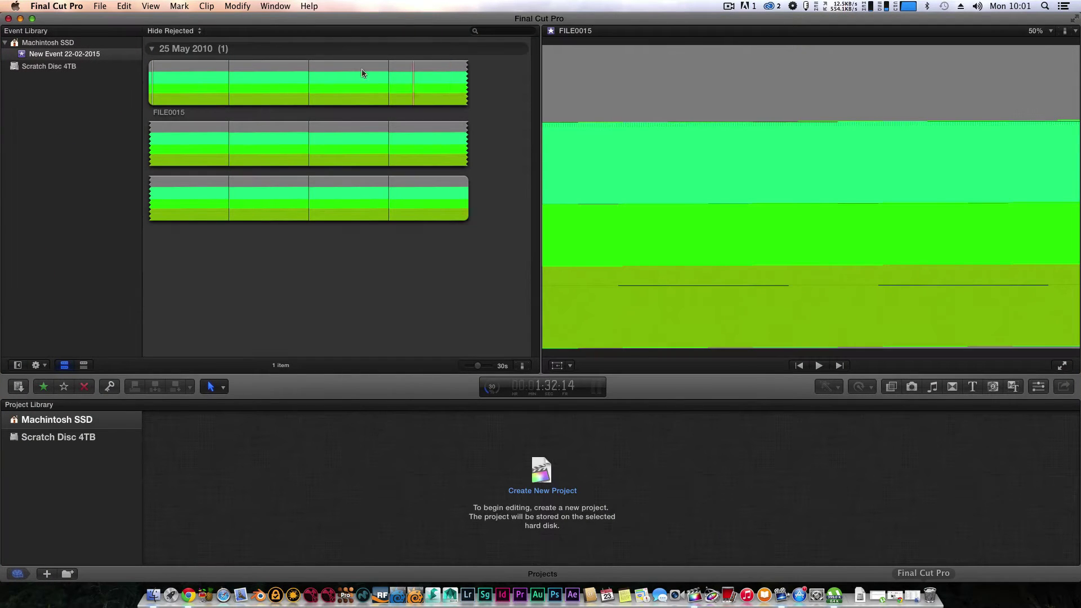
{"action": "left_click", "coordinate": [356, 72]}
{"action": "left_click", "coordinate": [59, 6]}
{"action": "left_click", "coordinate": [62, 155]}
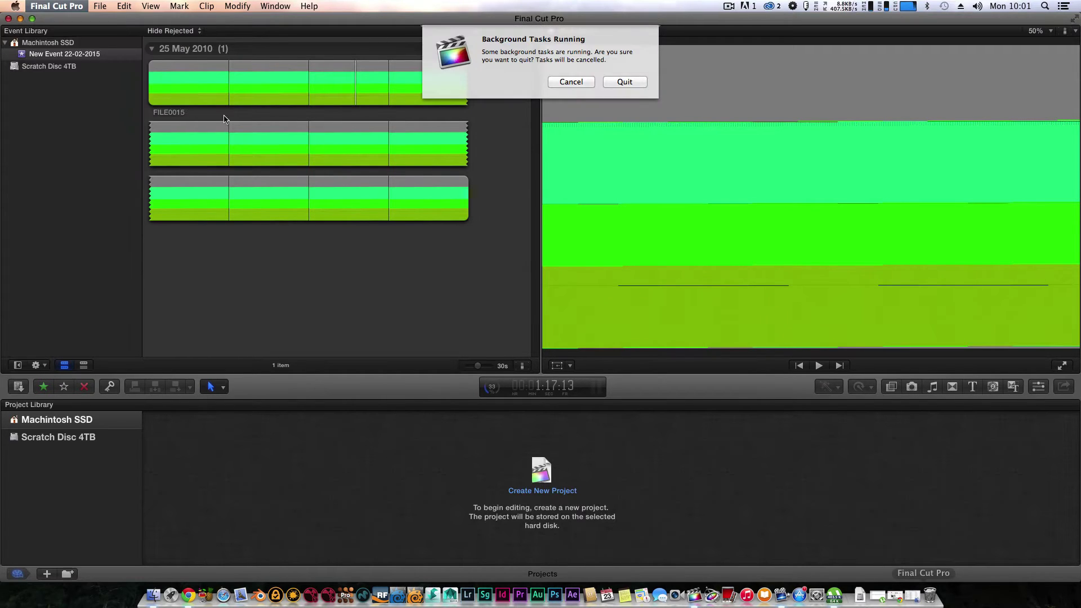
{"action": "left_click", "coordinate": [626, 82]}
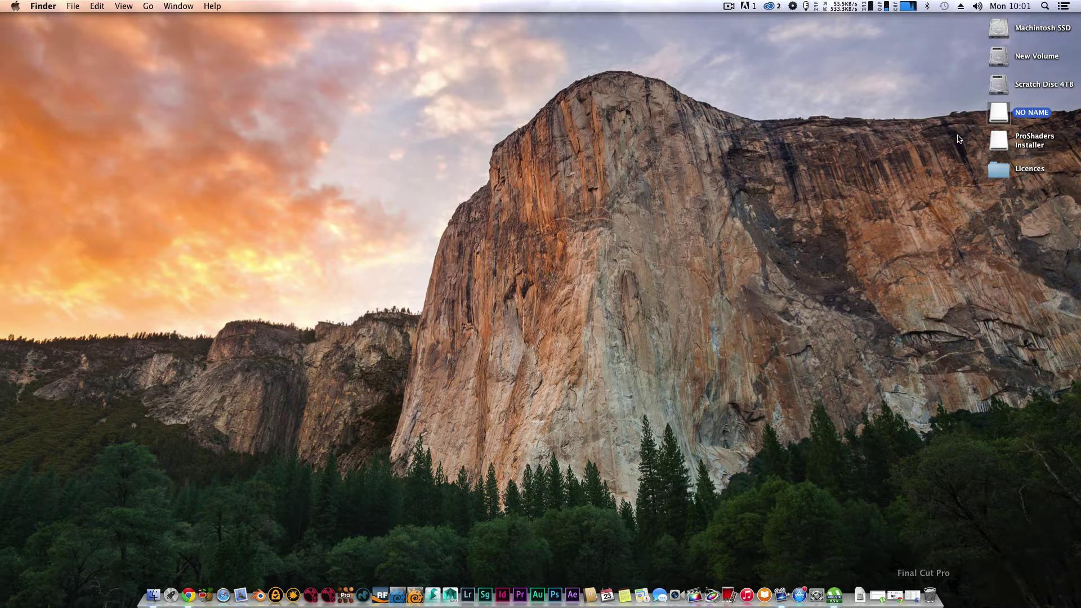
Eject the ProShaders Installer volume from its desktop icon's context menu
{"action": "right_click", "coordinate": [1000, 142]}
{"action": "left_click", "coordinate": [932, 167]}
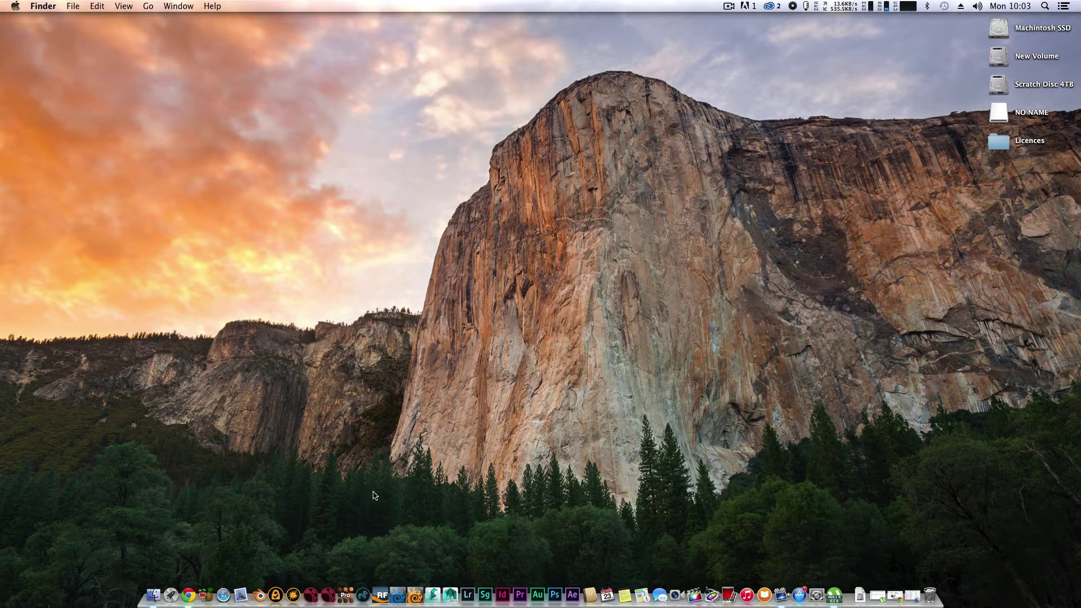
Launch Autodesk Smoke 2015 from the Dock to reach its launcher with project 15641
{"action": "left_click", "coordinate": [307, 576]}
{"action": "left_click", "coordinate": [433, 579]}
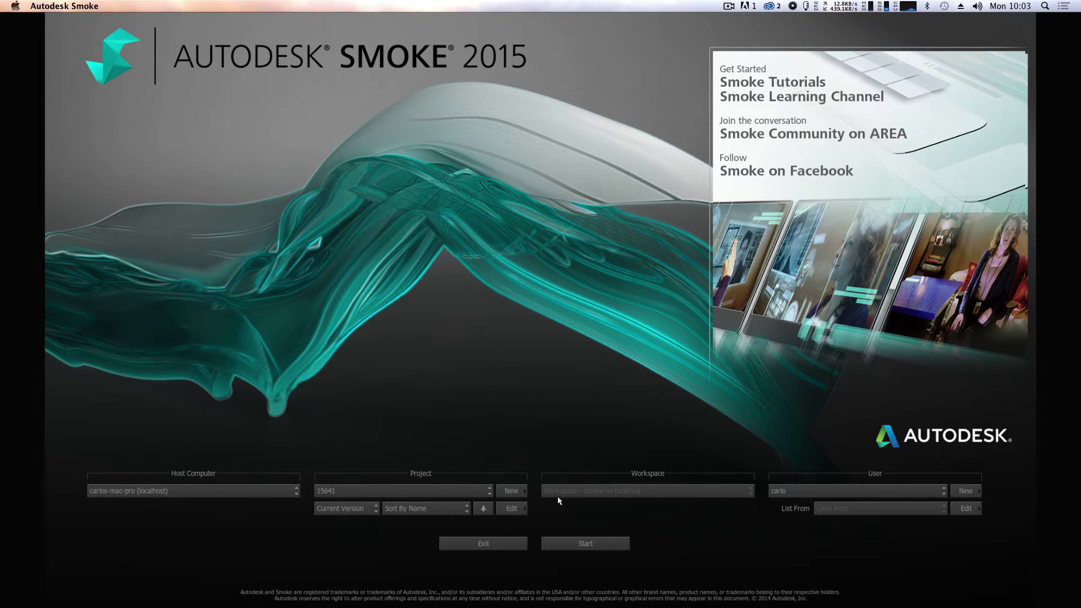
Start project 15641 to show the glitched sequence viewers, then quit Autodesk Smoke
{"action": "left_click", "coordinate": [599, 539]}
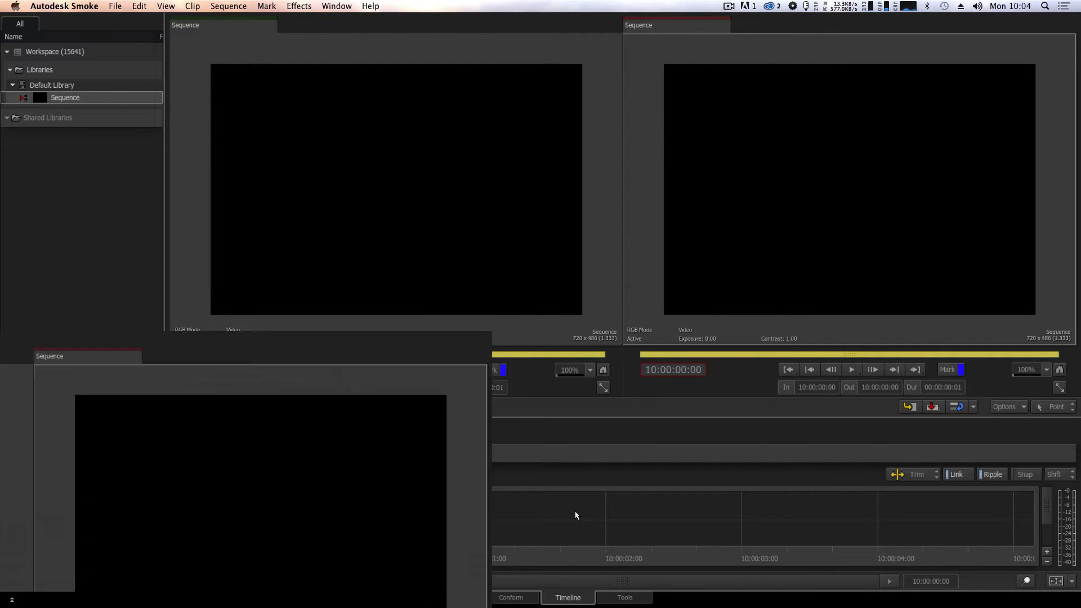
{"action": "left_click", "coordinate": [92, 9]}
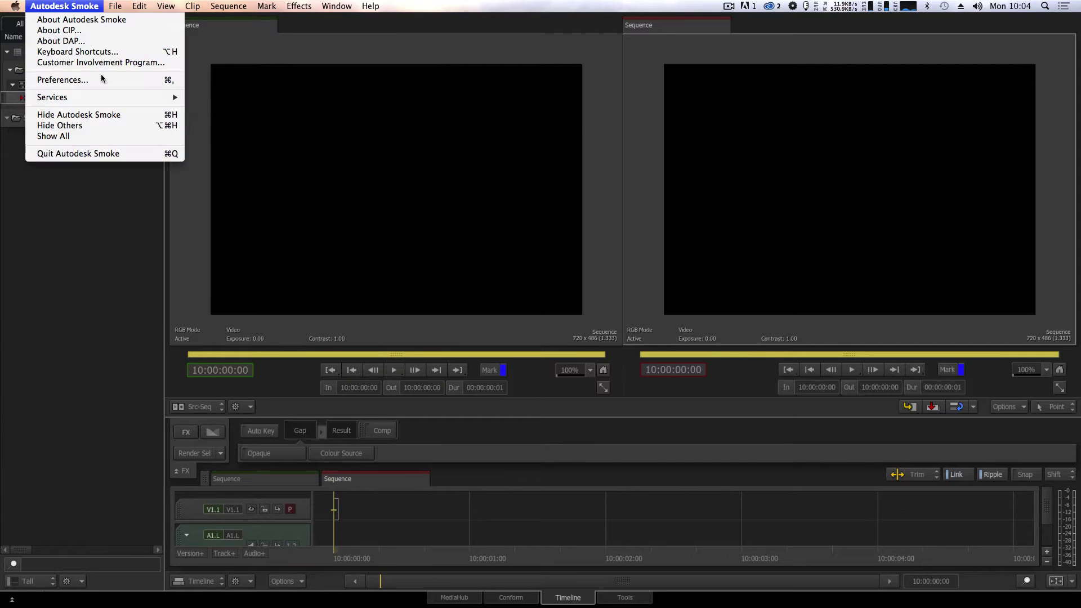
{"action": "left_click", "coordinate": [115, 151]}
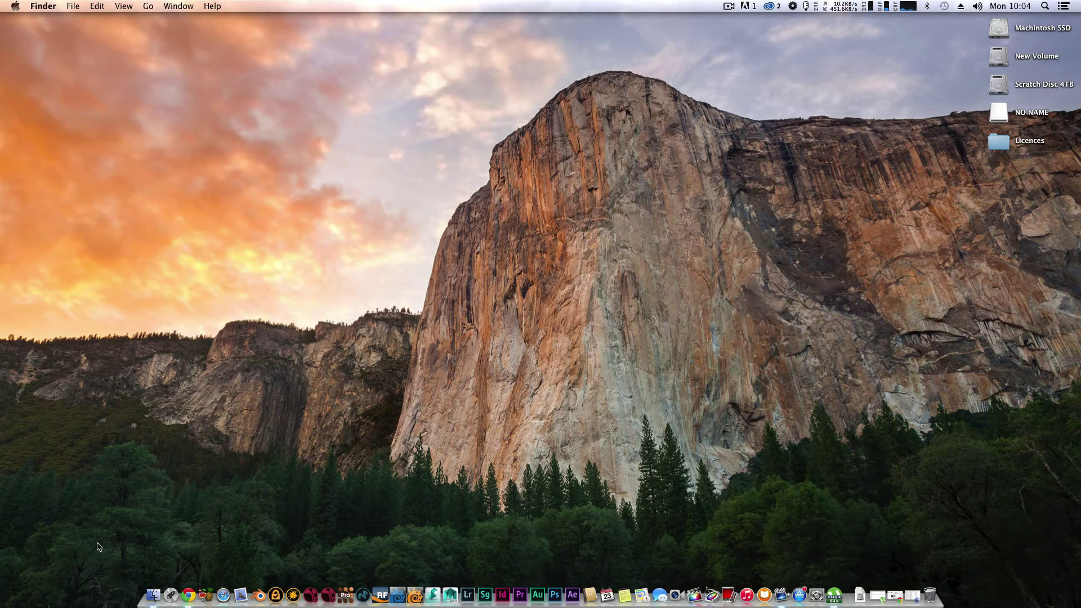
Restore the YouTube channel page in Chrome, turn the system volume down, and quit Chrome
{"action": "left_click", "coordinate": [187, 588]}
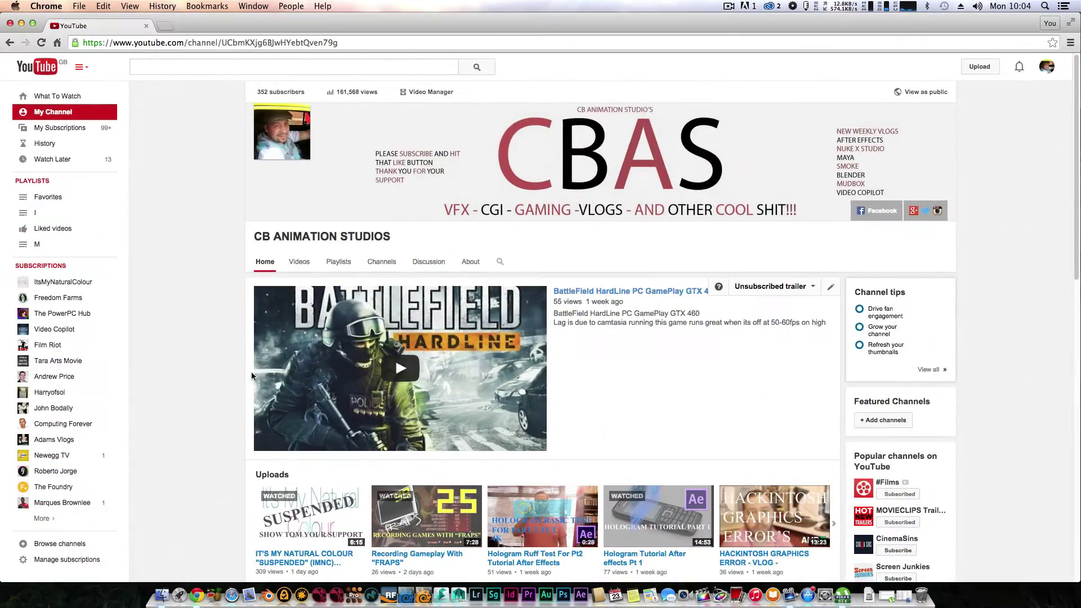
{"action": "scroll", "coordinate": [251, 371], "scroll_direction": "down", "scroll_amount": 10}
{"action": "scroll", "coordinate": [204, 215], "scroll_direction": "up", "scroll_amount": 5}
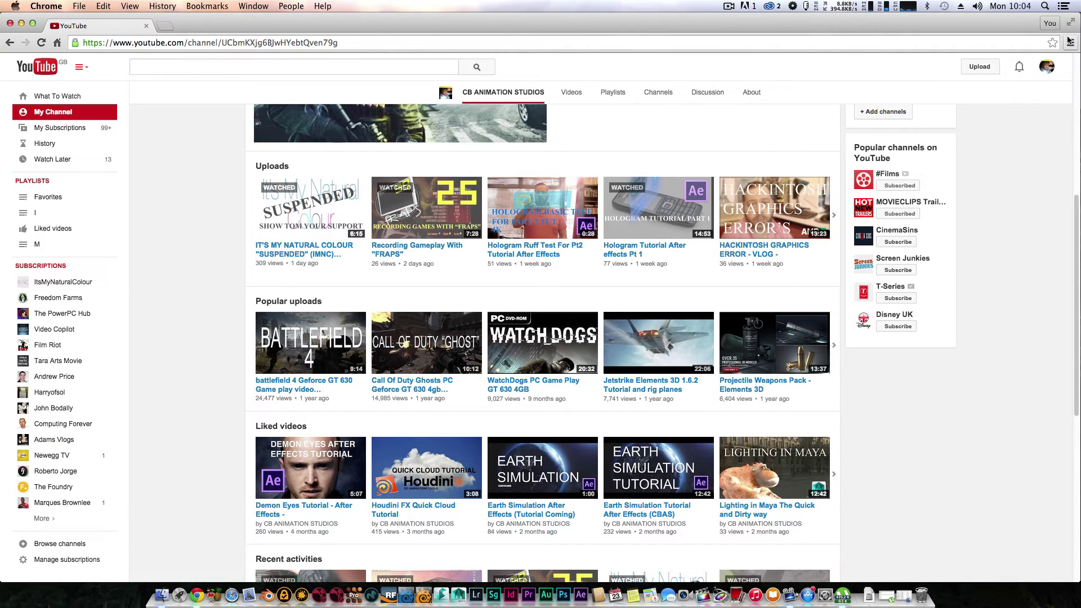
{"action": "key", "text": "XF86AudioLowerVolume"}
{"action": "key", "text": "XF86AudioLowerVolume"}
{"action": "key", "text": "XF86AudioLowerVolume"}
{"action": "left_click", "coordinate": [48, 6]}
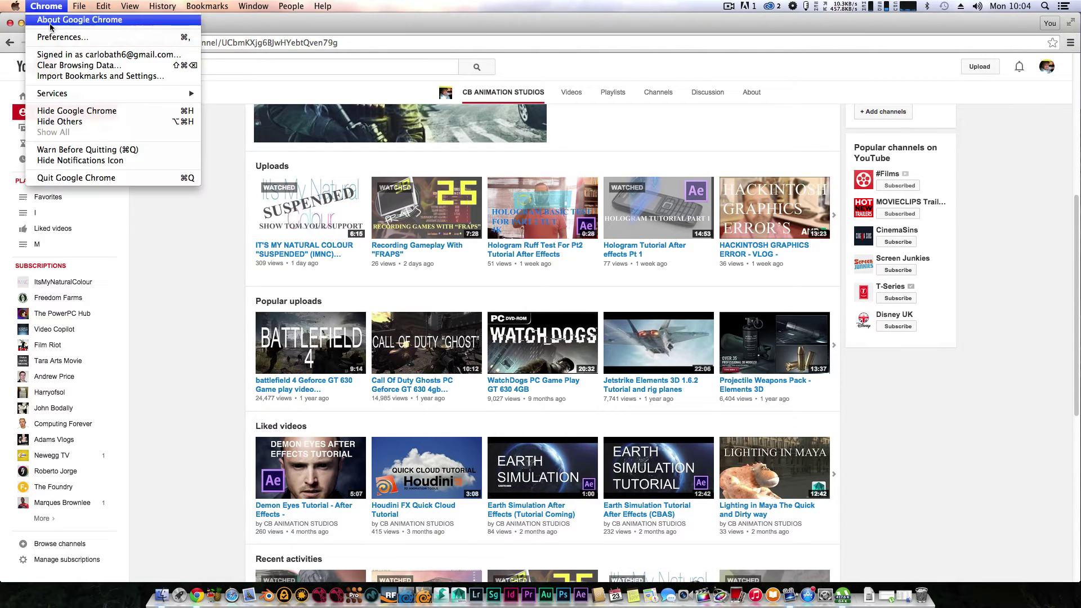
{"action": "left_click", "coordinate": [79, 178]}
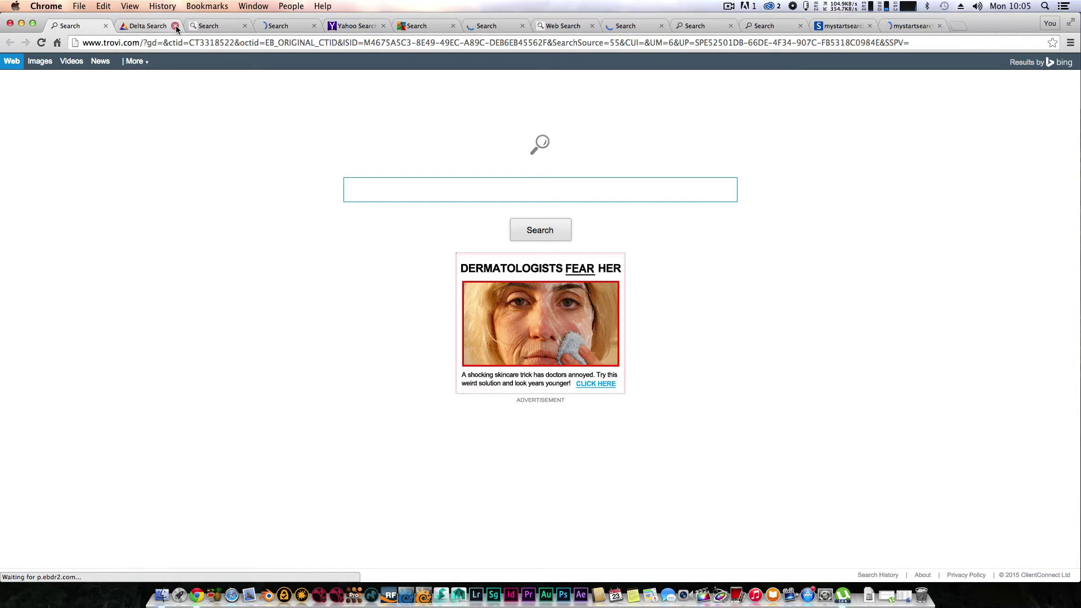
Close the eight extra search tabs and search Google for 'gtx titan z'
{"action": "left_click", "coordinate": [175, 26]}
{"action": "left_click", "coordinate": [175, 26]}
{"action": "left_click", "coordinate": [175, 26]}
{"action": "left_click", "coordinate": [175, 26]}
{"action": "left_click", "coordinate": [175, 26]}
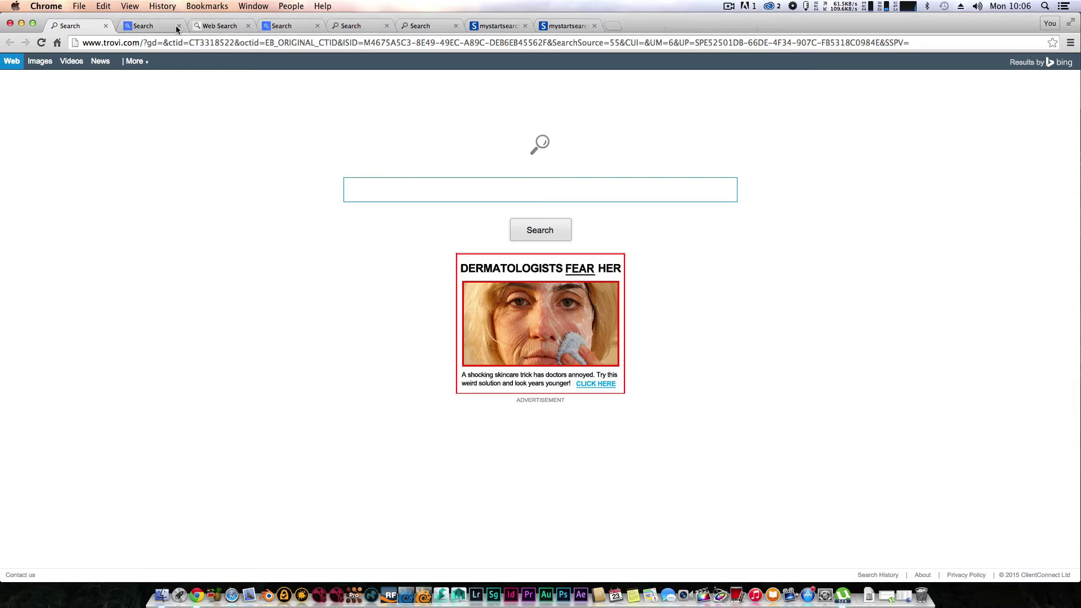
{"action": "left_click", "coordinate": [175, 26]}
{"action": "left_click", "coordinate": [175, 26]}
{"action": "left_click", "coordinate": [175, 26]}
{"action": "left_click", "coordinate": [175, 26]}
{"action": "left_click", "coordinate": [175, 26]}
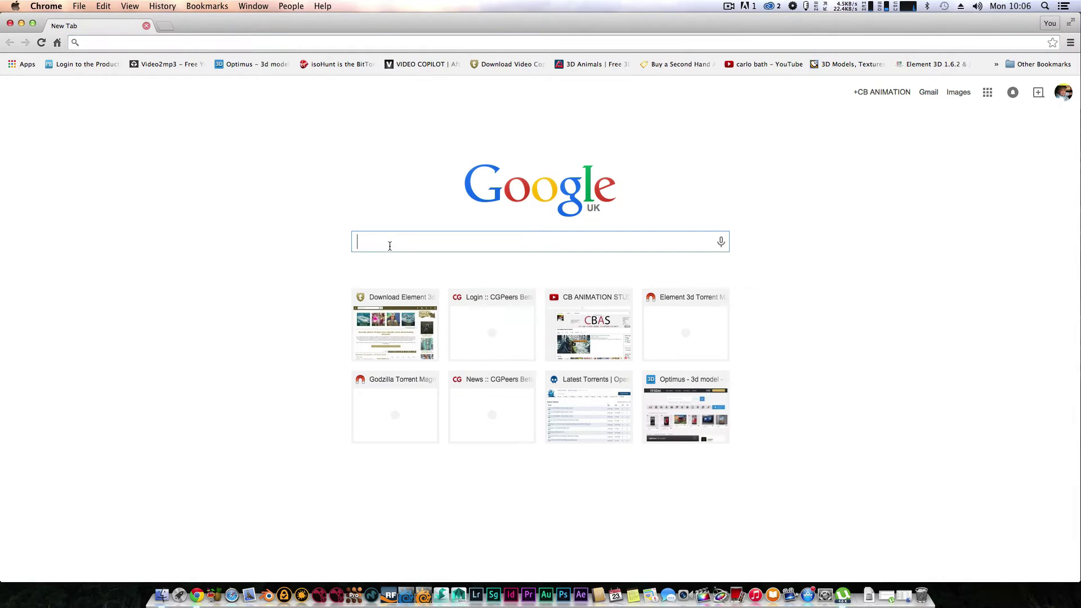
{"action": "type", "text": "gtx tit"}
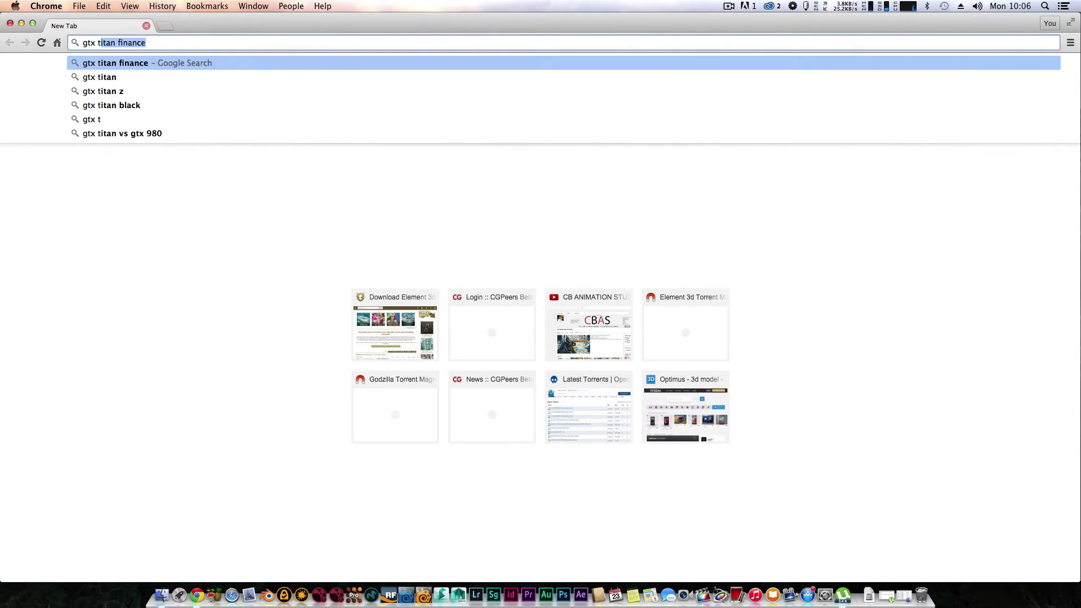
{"action": "type", "text": "an z"}
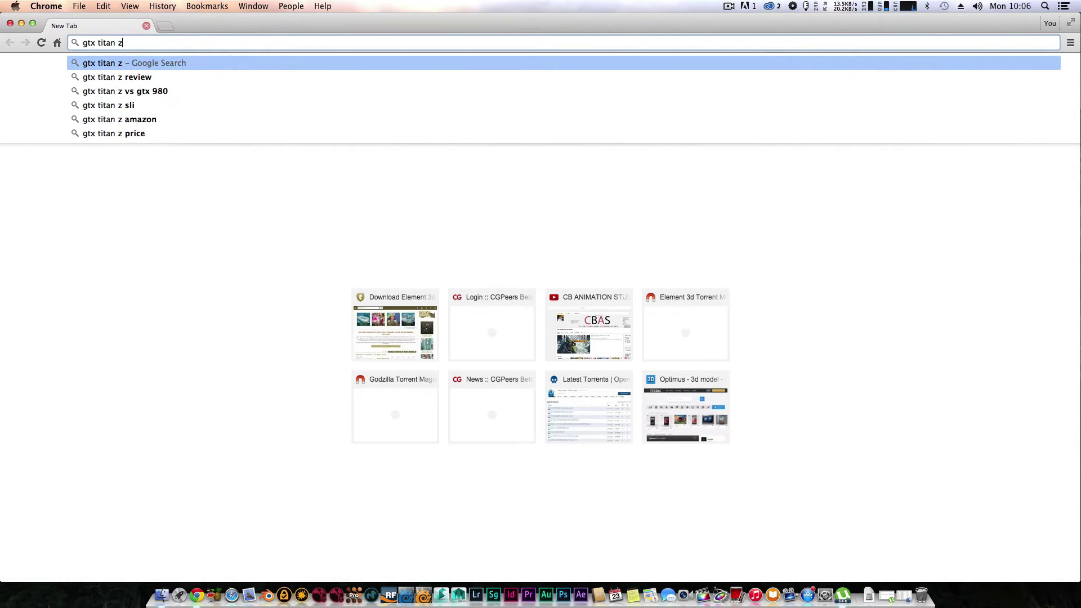
{"action": "key", "text": "Return"}
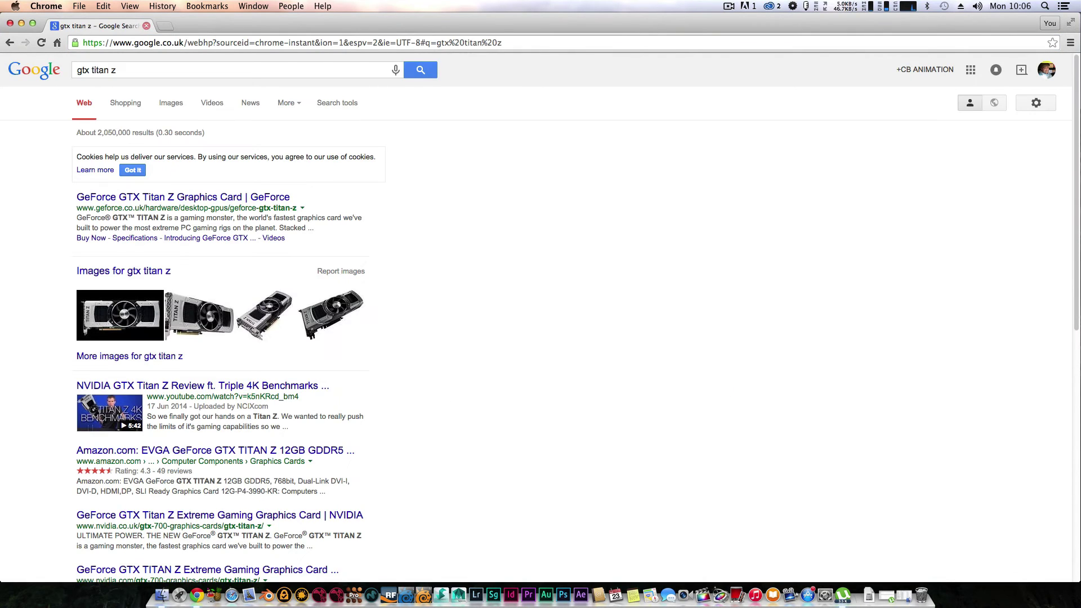
Open the GeForce GTX TITAN Z page, scroll to the footer and back, then quit Chrome
{"action": "left_click", "coordinate": [148, 196]}
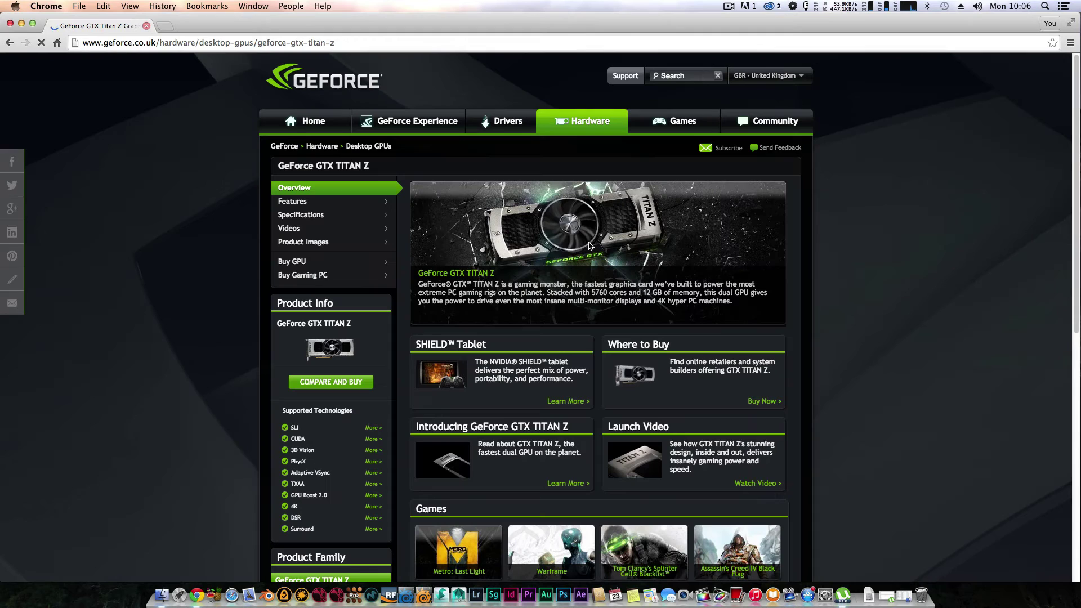
{"action": "scroll", "coordinate": [625, 318], "scroll_direction": "down", "scroll_amount": 2}
{"action": "scroll", "coordinate": [624, 320], "scroll_direction": "down", "scroll_amount": 4}
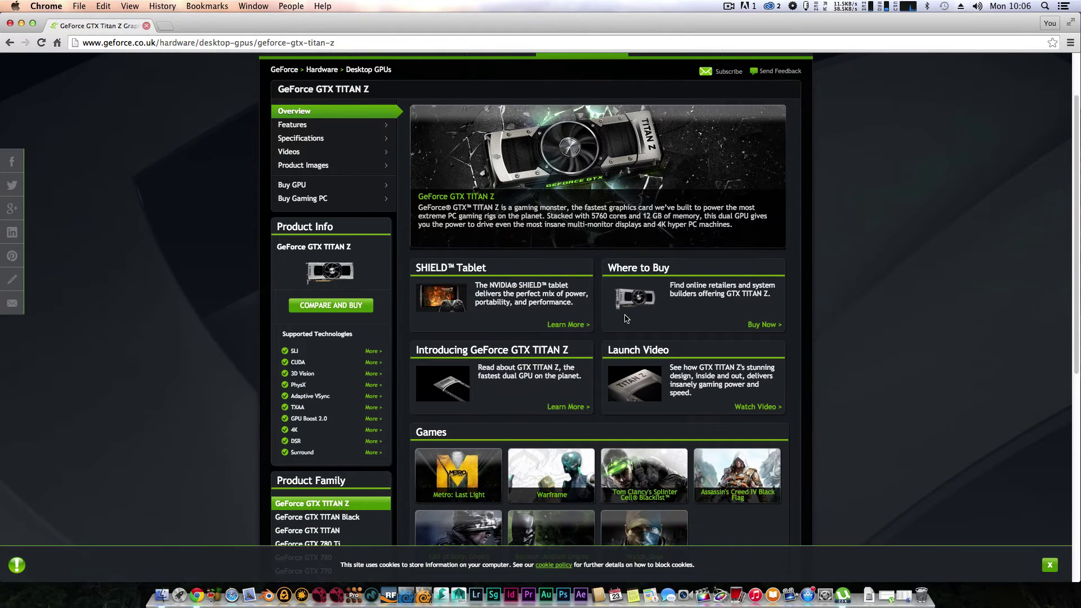
{"action": "scroll", "coordinate": [625, 318], "scroll_direction": "up", "scroll_amount": 5}
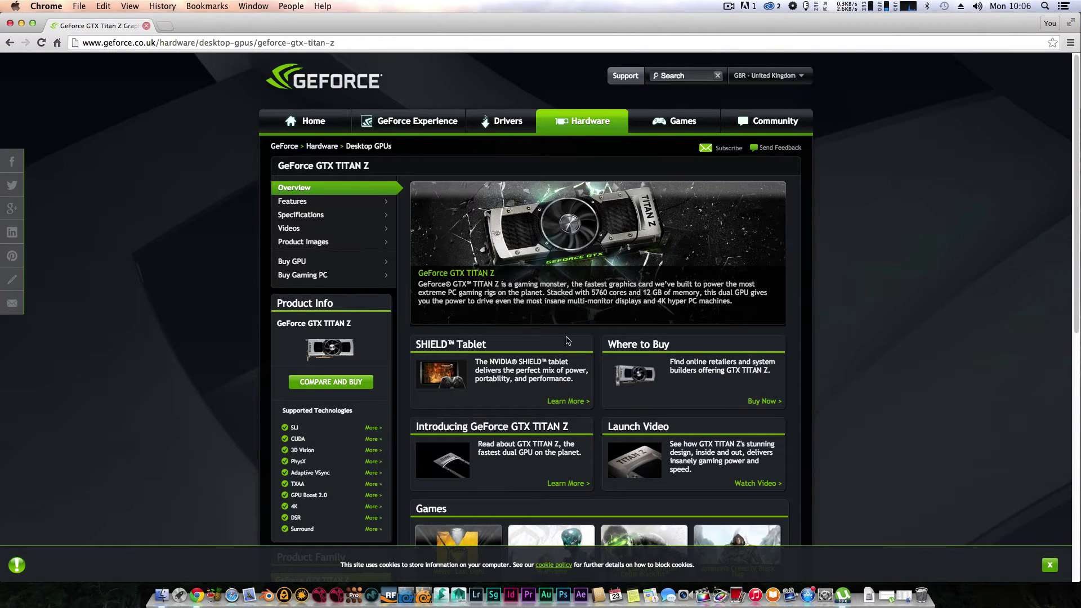
{"action": "scroll", "coordinate": [567, 341], "scroll_direction": "down", "scroll_amount": 9}
{"action": "scroll", "coordinate": [567, 342], "scroll_direction": "down", "scroll_amount": 6}
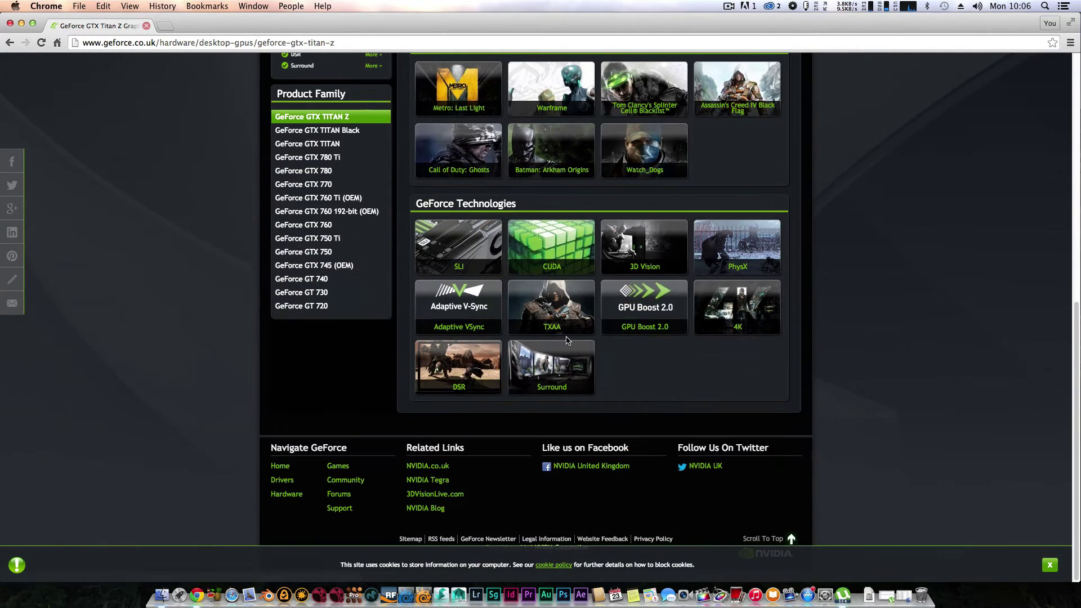
{"action": "scroll", "coordinate": [569, 315], "scroll_direction": "up", "scroll_amount": 15}
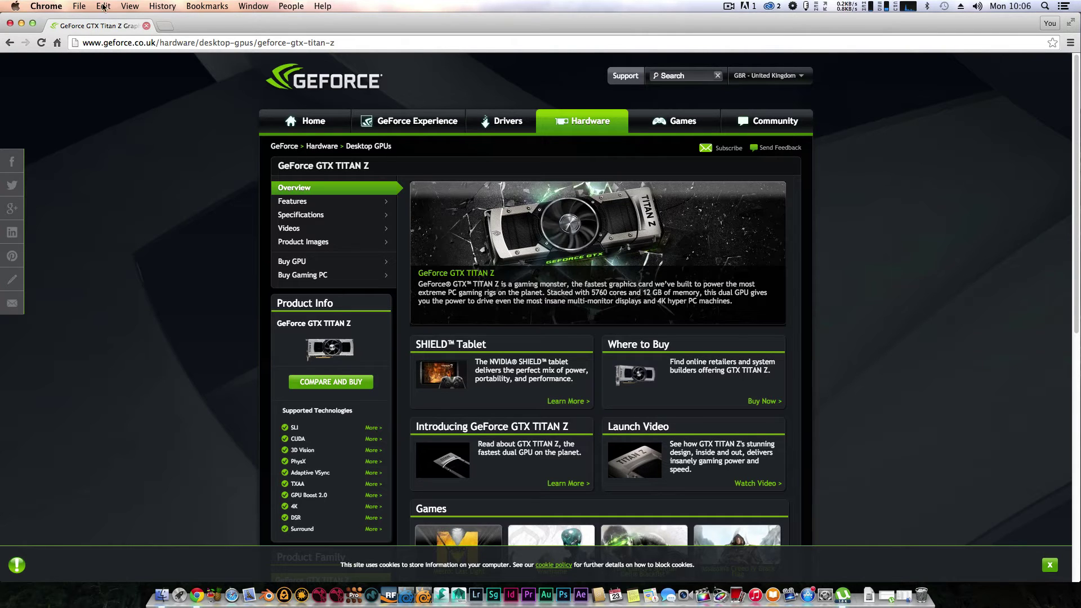
{"action": "left_click", "coordinate": [41, 7]}
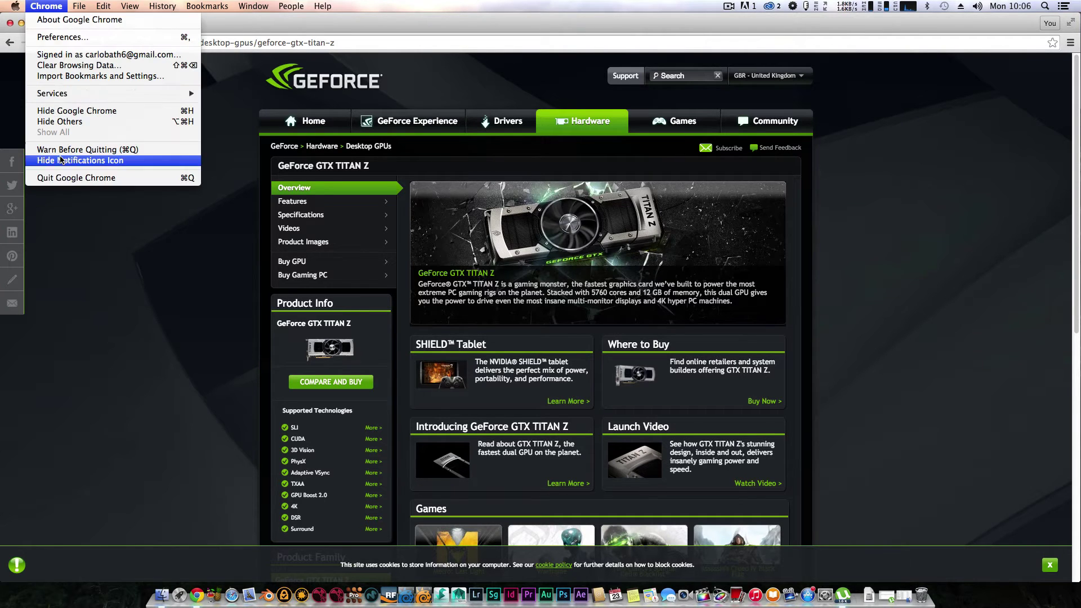
{"action": "left_click", "coordinate": [61, 178]}
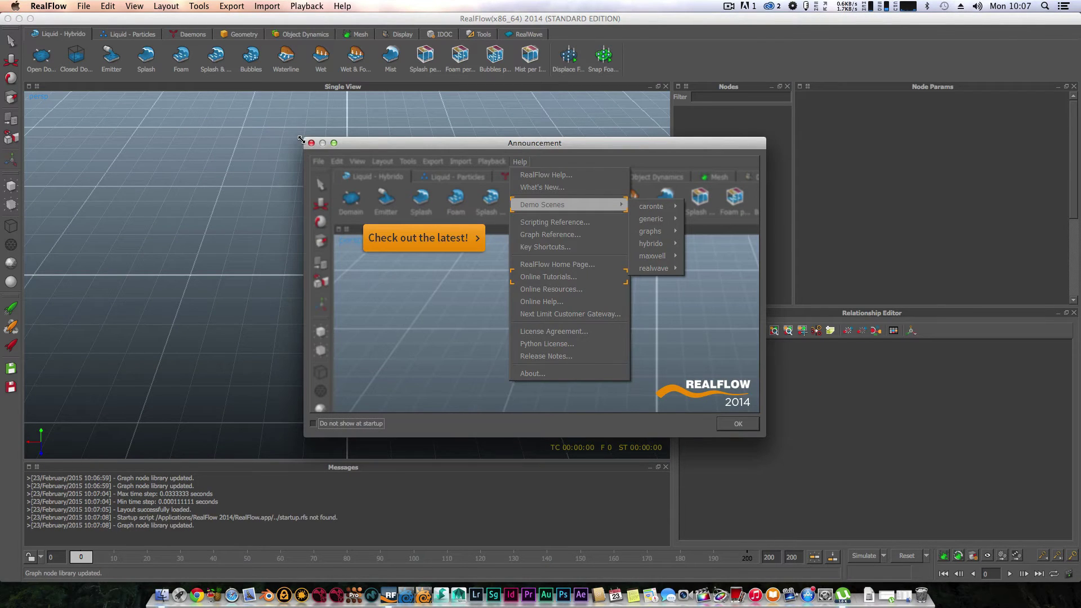
Dismiss the announcement and create a new project named 12313
{"action": "left_click", "coordinate": [311, 143]}
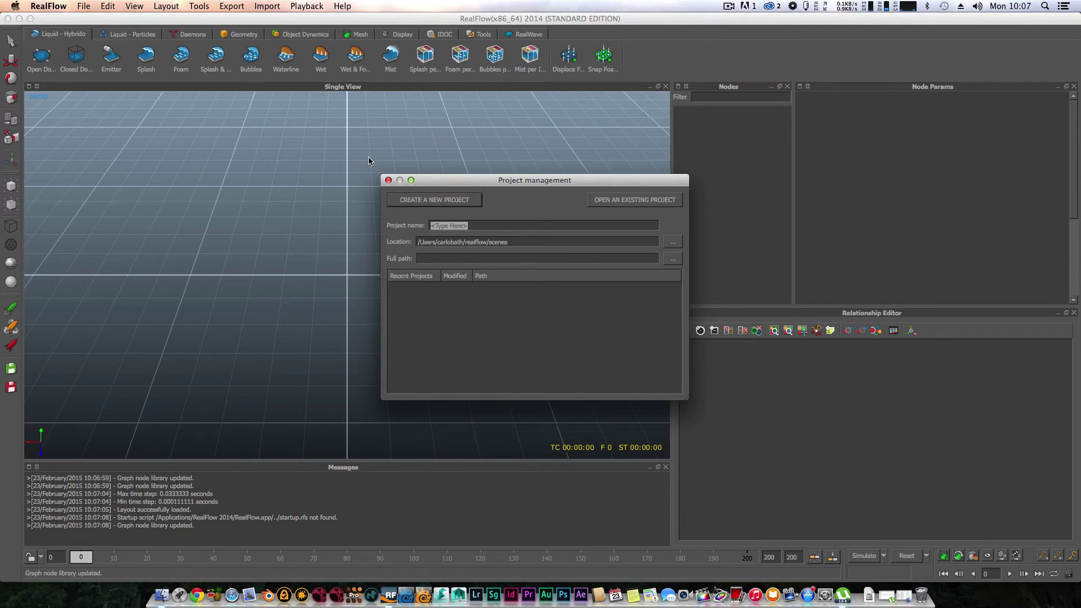
{"action": "left_click", "coordinate": [482, 227]}
{"action": "type", "text": "12313"}
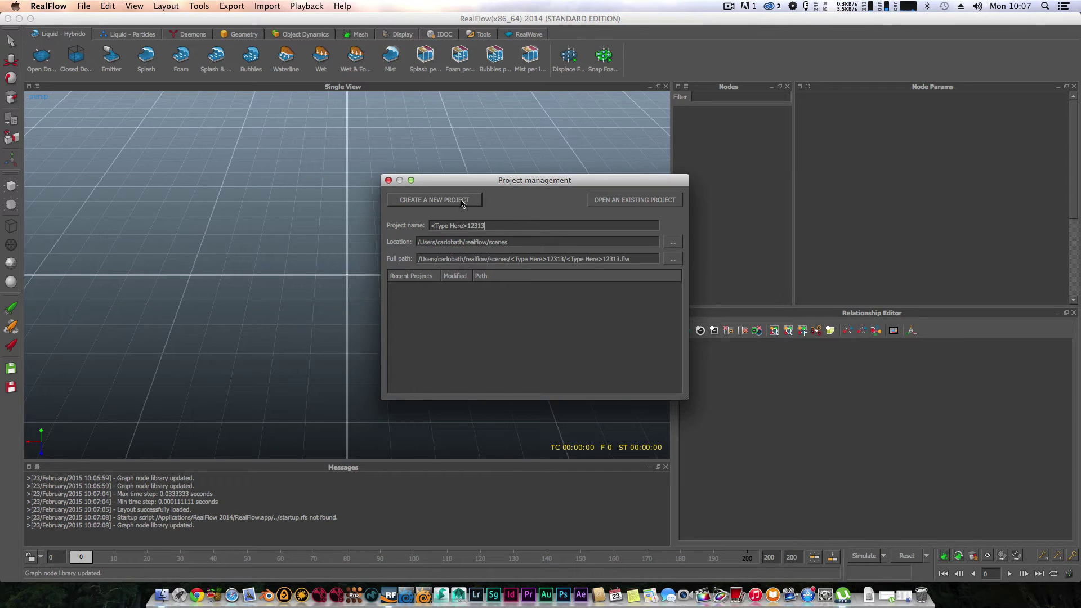
{"action": "left_click", "coordinate": [465, 201]}
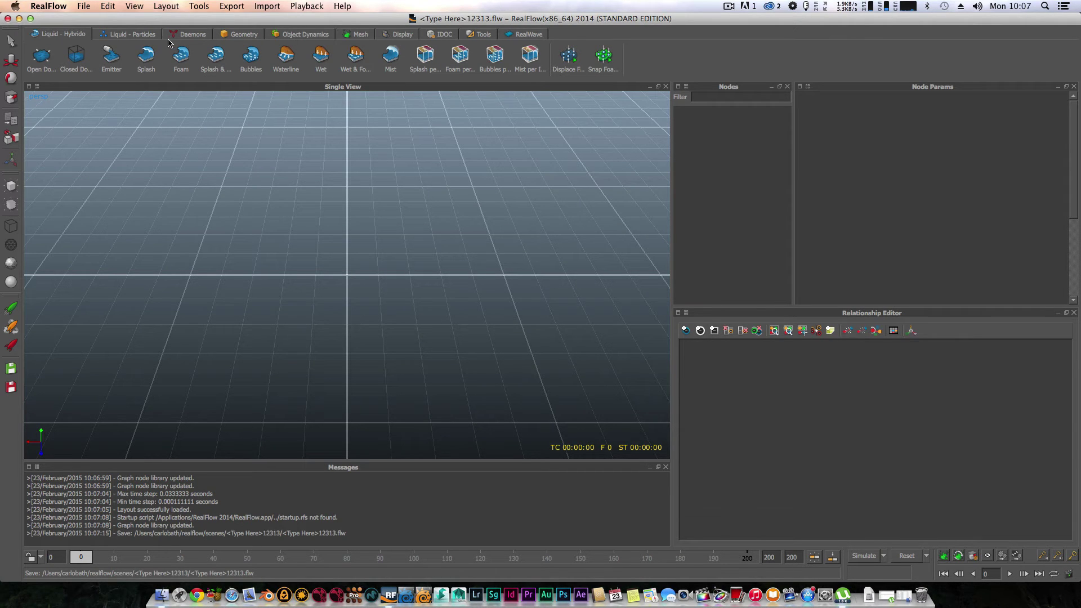
Load the caronte demo scene rbd_oceanForceField_driven from Help > Demo Scenes
{"action": "left_click", "coordinate": [85, 8]}
{"action": "mouse_move", "coordinate": [116, 8]}
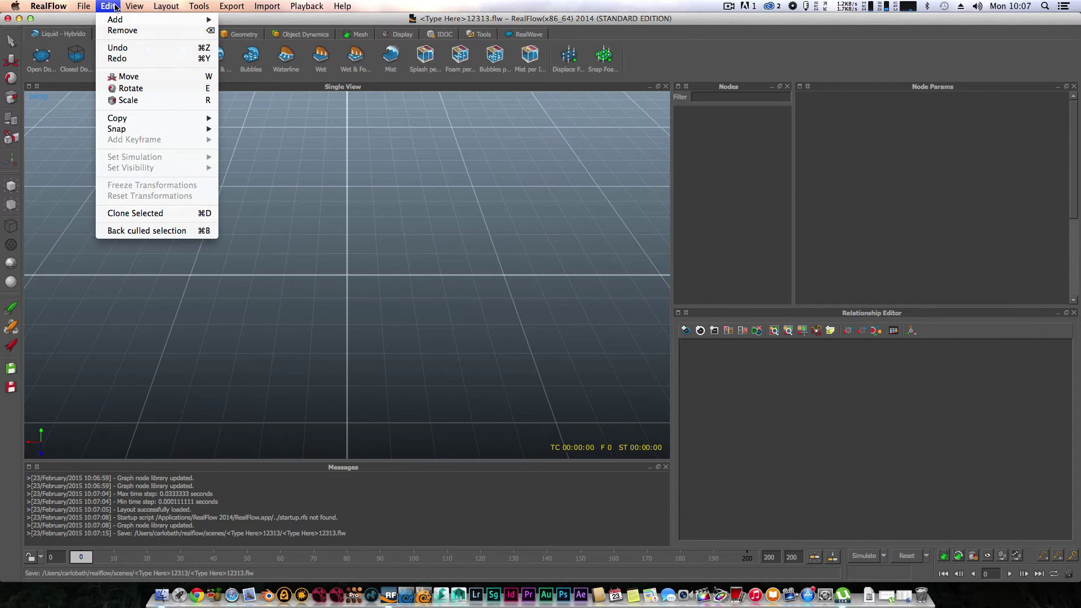
{"action": "mouse_move", "coordinate": [308, 5]}
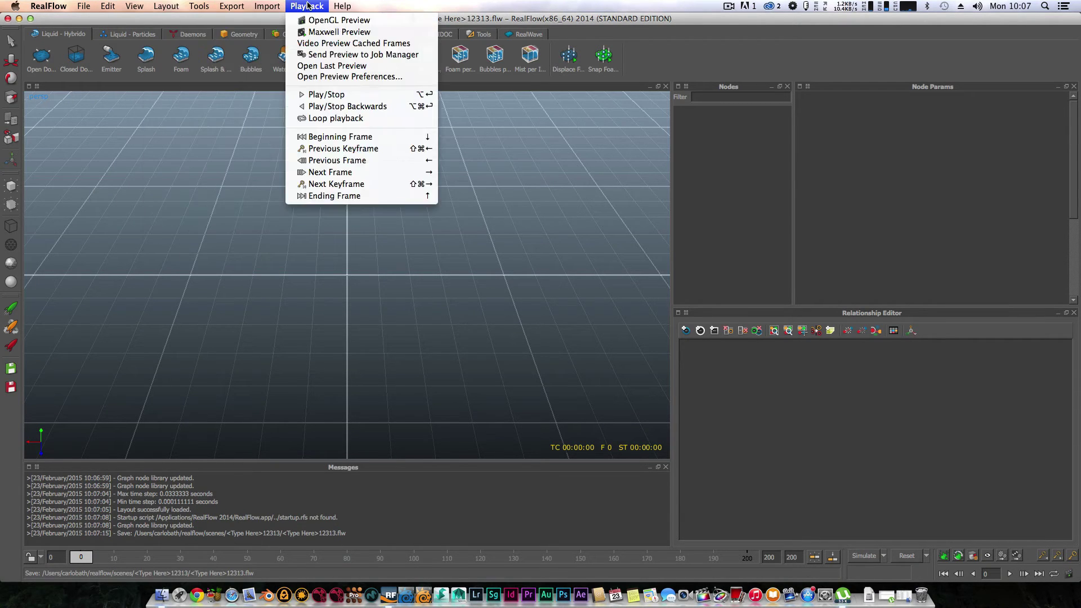
{"action": "mouse_move", "coordinate": [341, 7]}
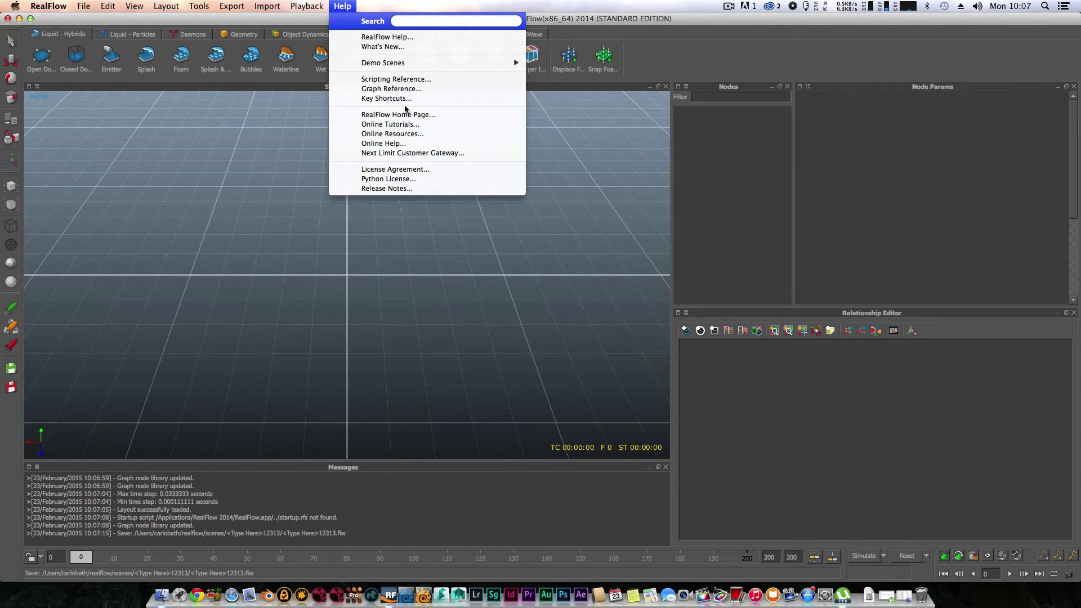
{"action": "mouse_move", "coordinate": [441, 63]}
{"action": "mouse_move", "coordinate": [561, 67]}
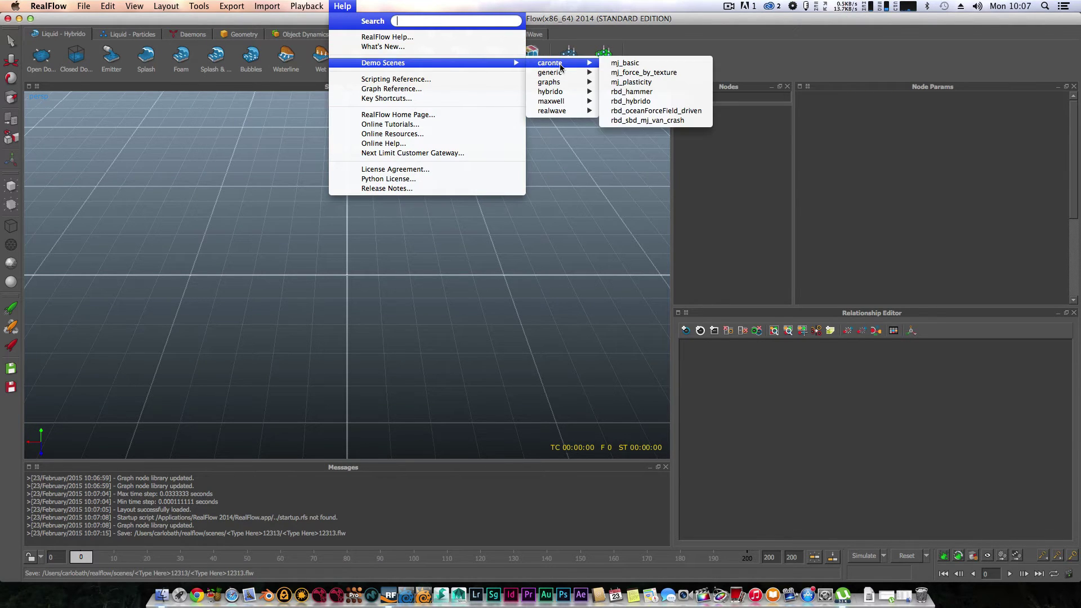
{"action": "left_click", "coordinate": [627, 112]}
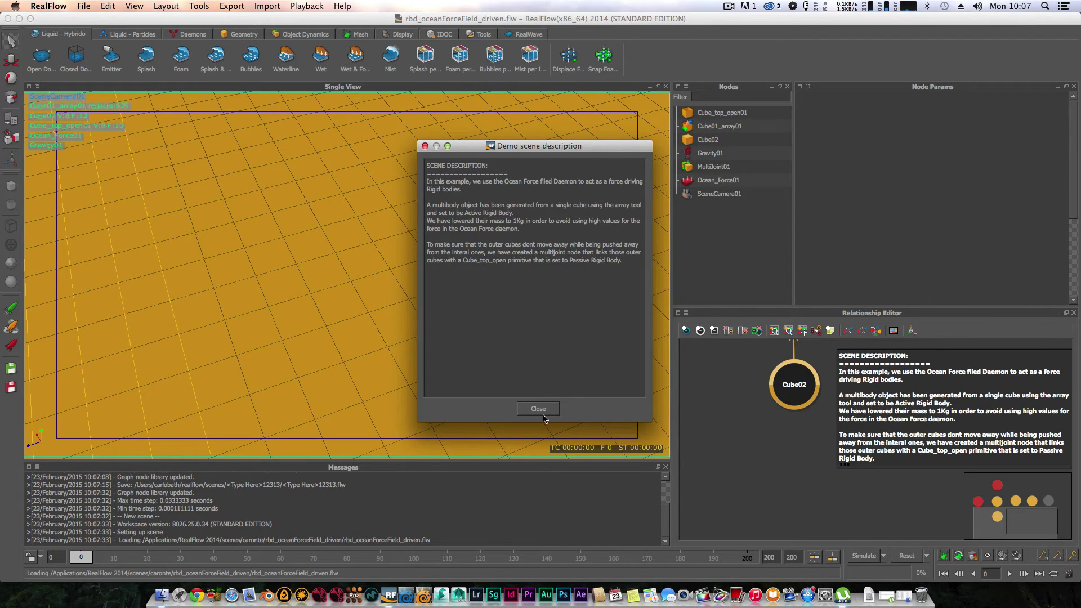
Close the demo description and play the ocean force simulation, stopping at frame 110
{"action": "left_click", "coordinate": [544, 410]}
{"action": "scroll", "coordinate": [435, 308], "scroll_direction": "up", "scroll_amount": 3}
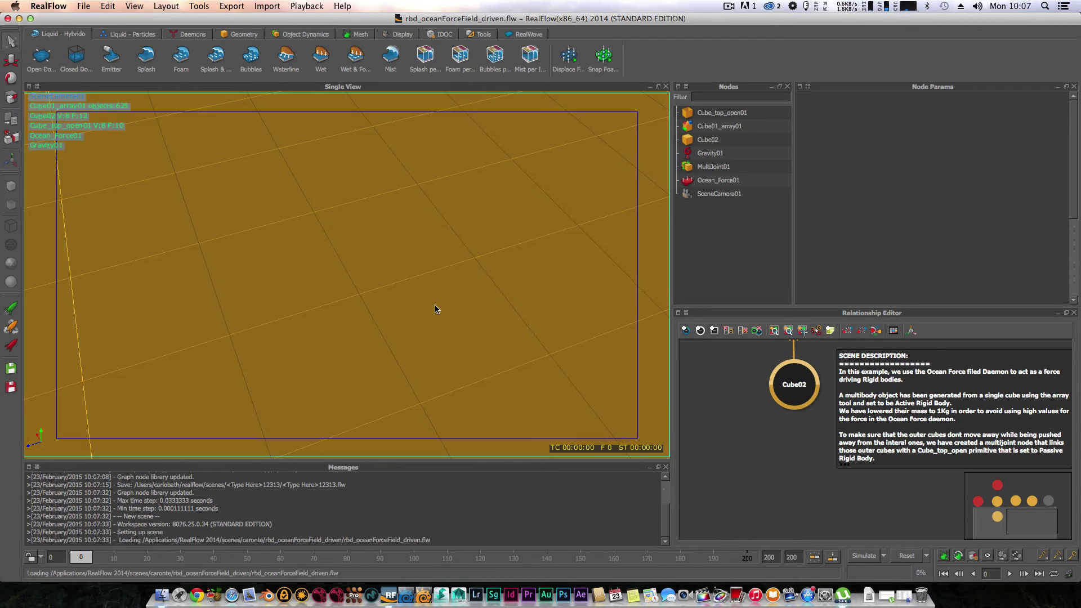
{"action": "scroll", "coordinate": [434, 308], "scroll_direction": "down", "scroll_amount": 5}
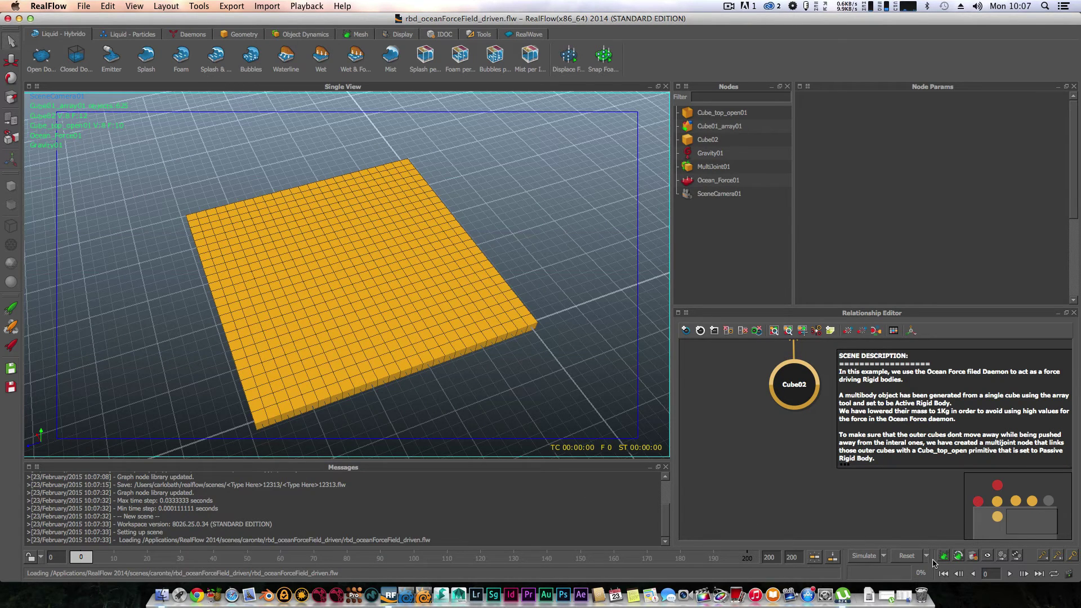
{"action": "left_click", "coordinate": [1010, 573]}
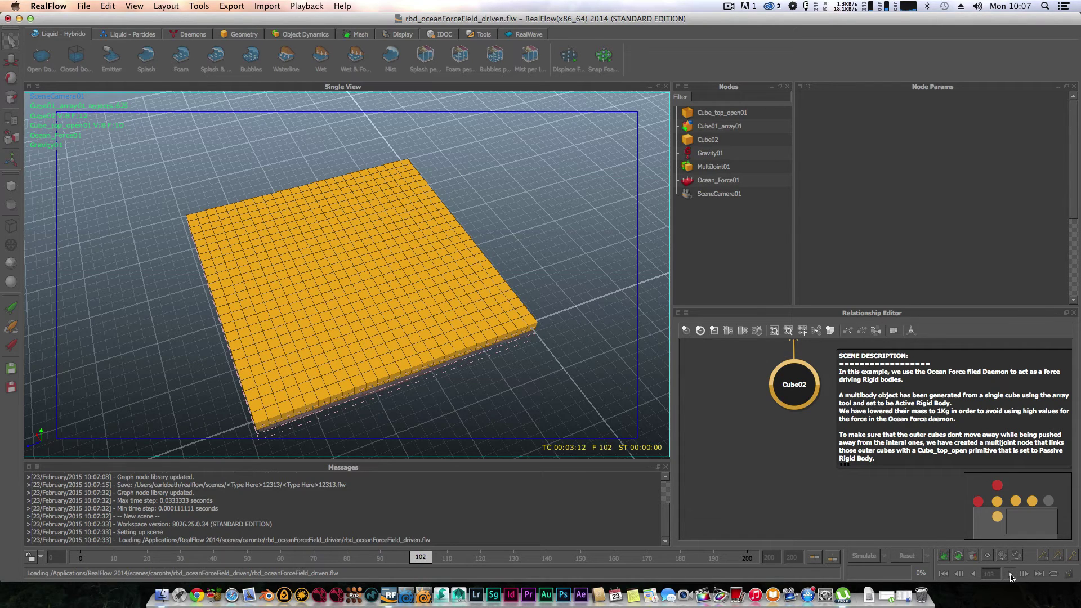
{"action": "left_click", "coordinate": [1011, 574]}
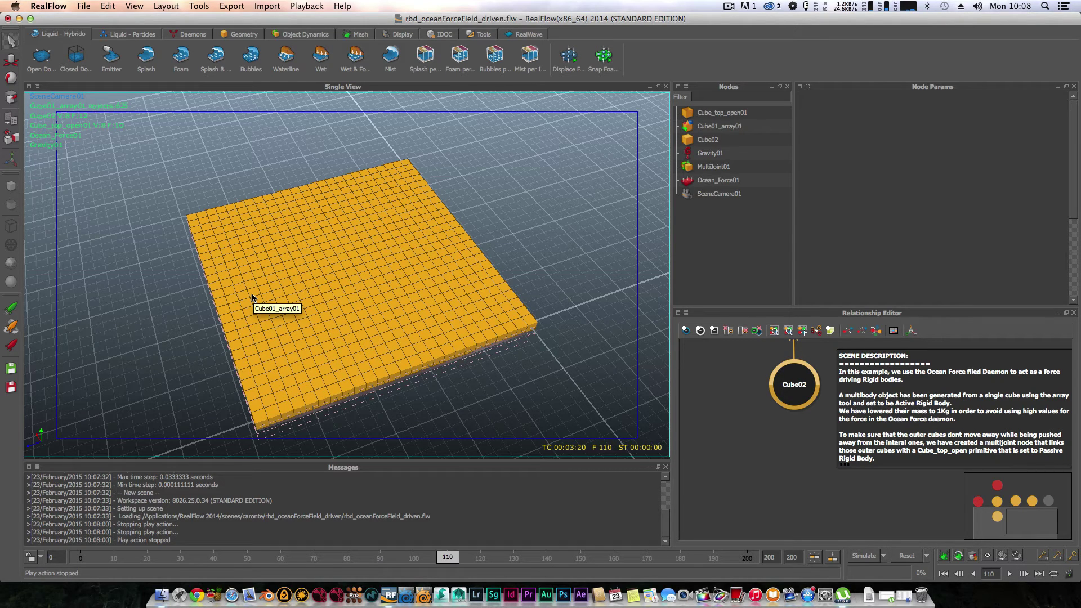
Quit RealFlow, answering No to saving the scene changes
{"action": "left_click", "coordinate": [48, 7]}
{"action": "left_click", "coordinate": [63, 111]}
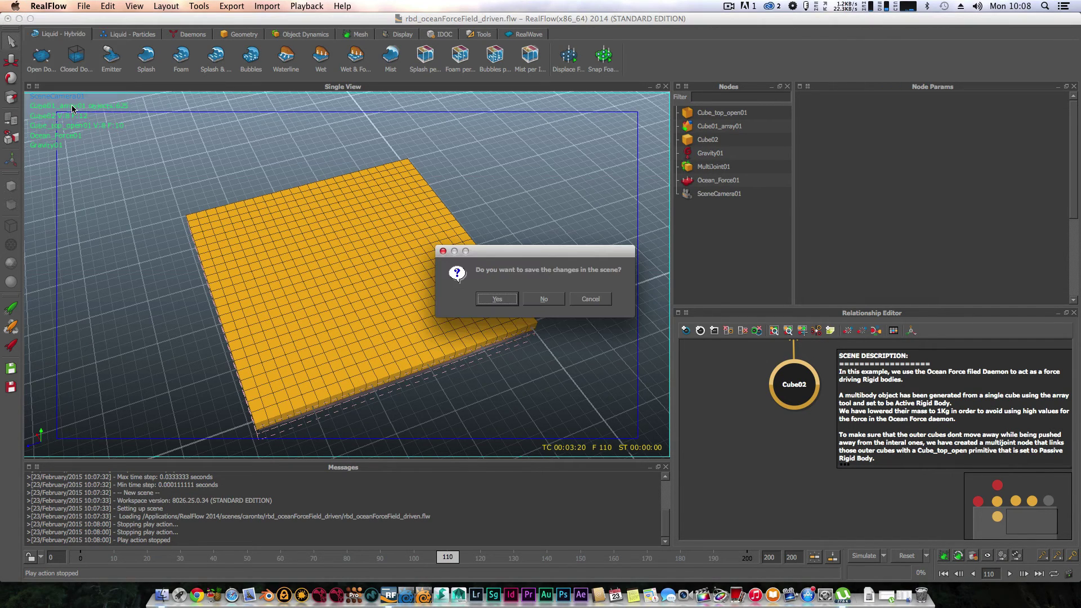
{"action": "left_click", "coordinate": [531, 297]}
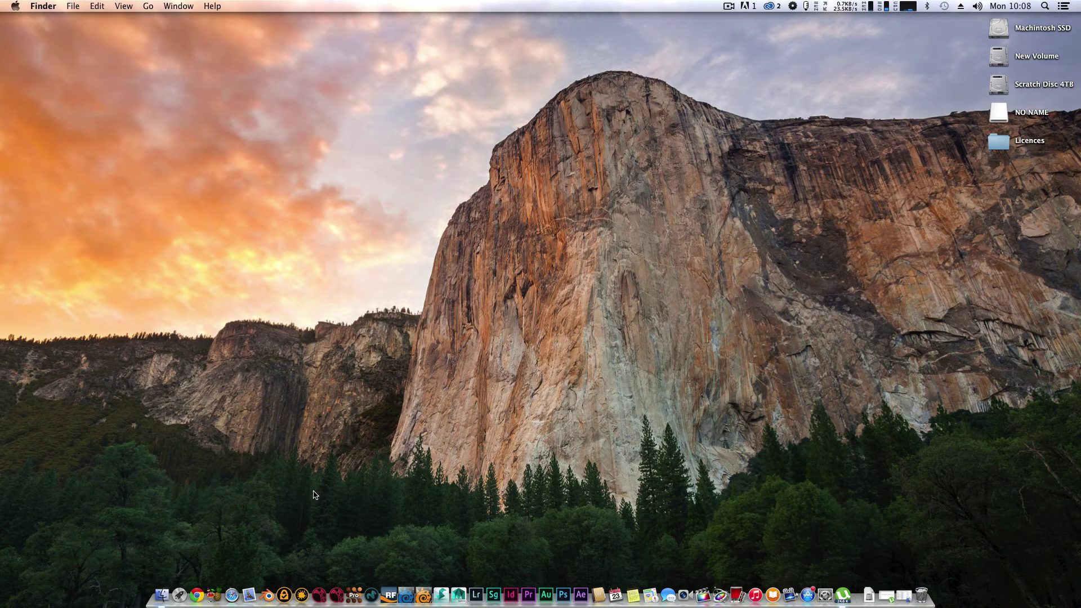
Reload the pending FILE0015.AVI job in HandBrake, start encoding it, and dismiss the crash report
{"action": "left_click", "coordinate": [219, 587]}
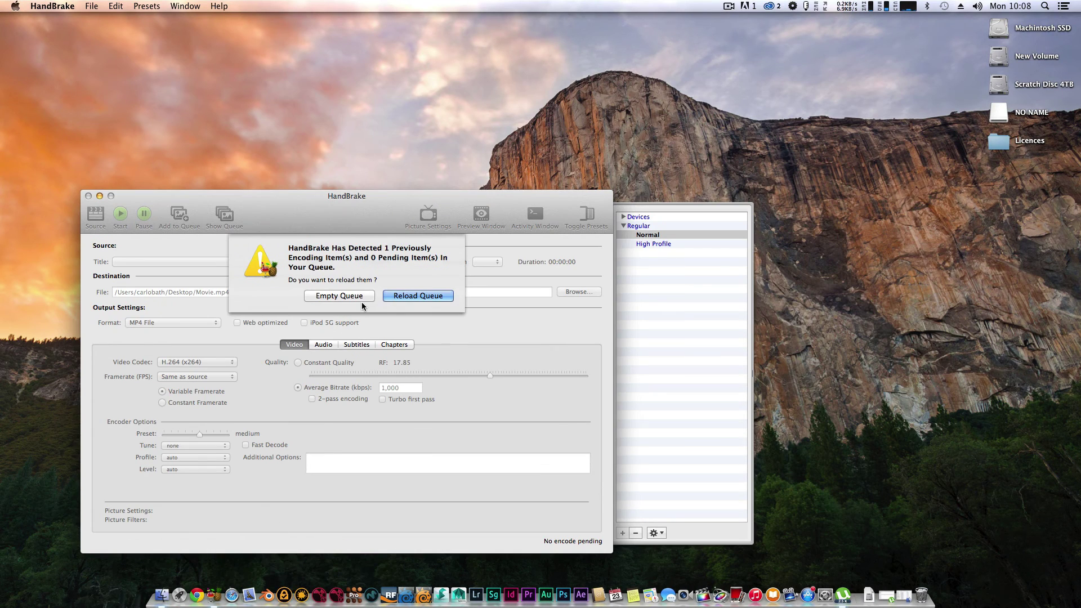
{"action": "left_click", "coordinate": [417, 296]}
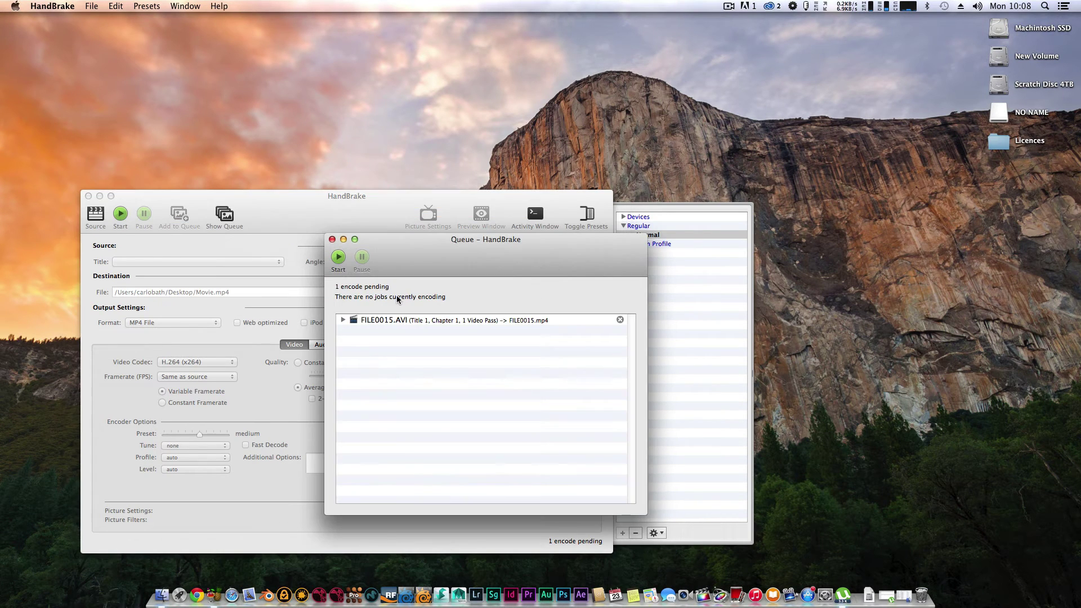
{"action": "left_click", "coordinate": [339, 260]}
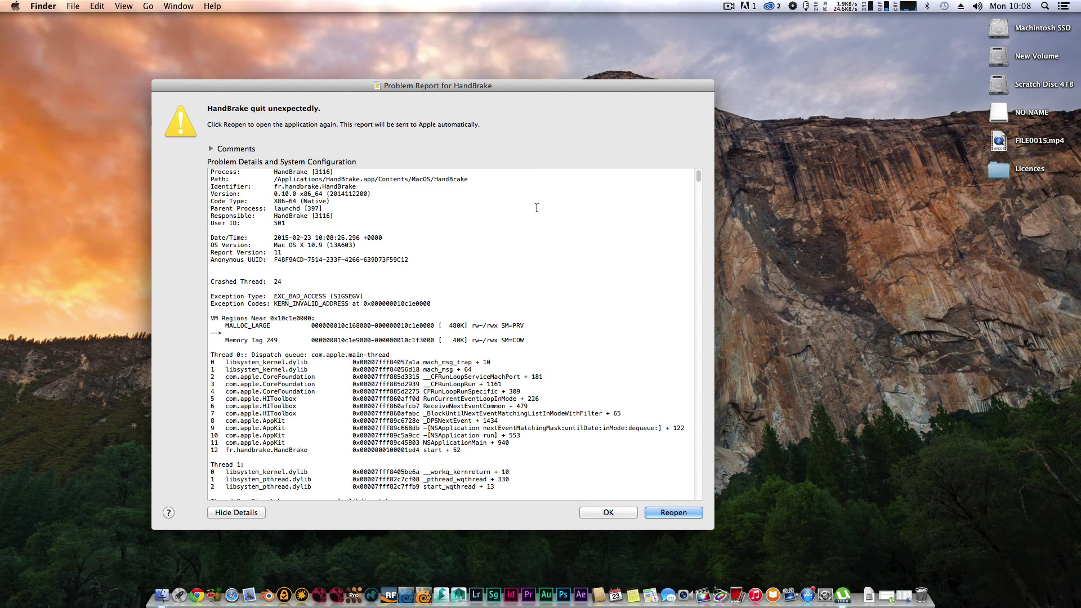
{"action": "left_click_drag", "start_coordinate": [486, 86], "coordinate": [519, 69]}
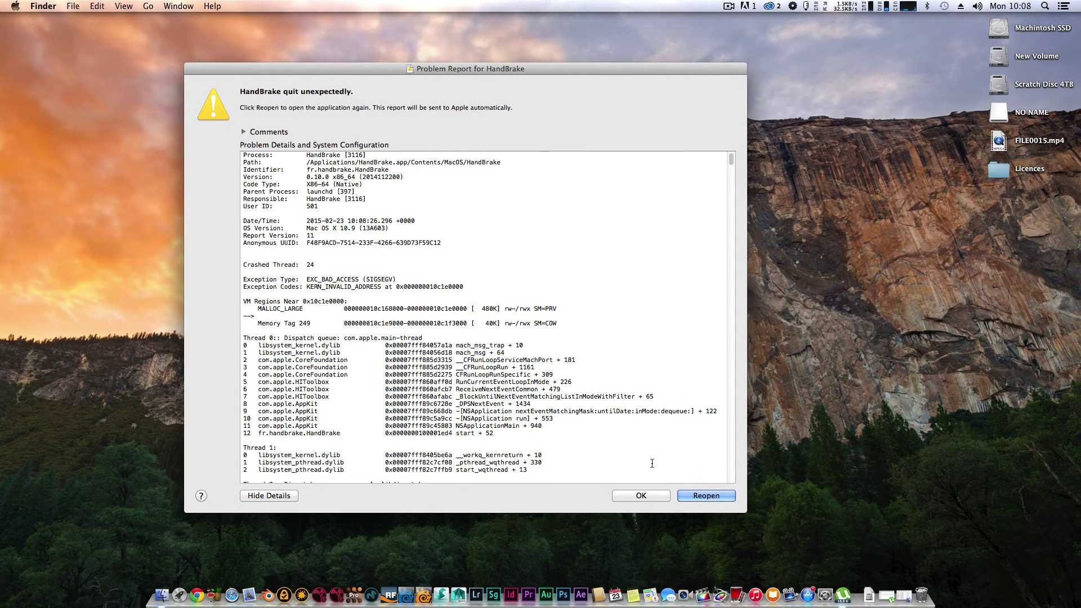
{"action": "left_click", "coordinate": [652, 497]}
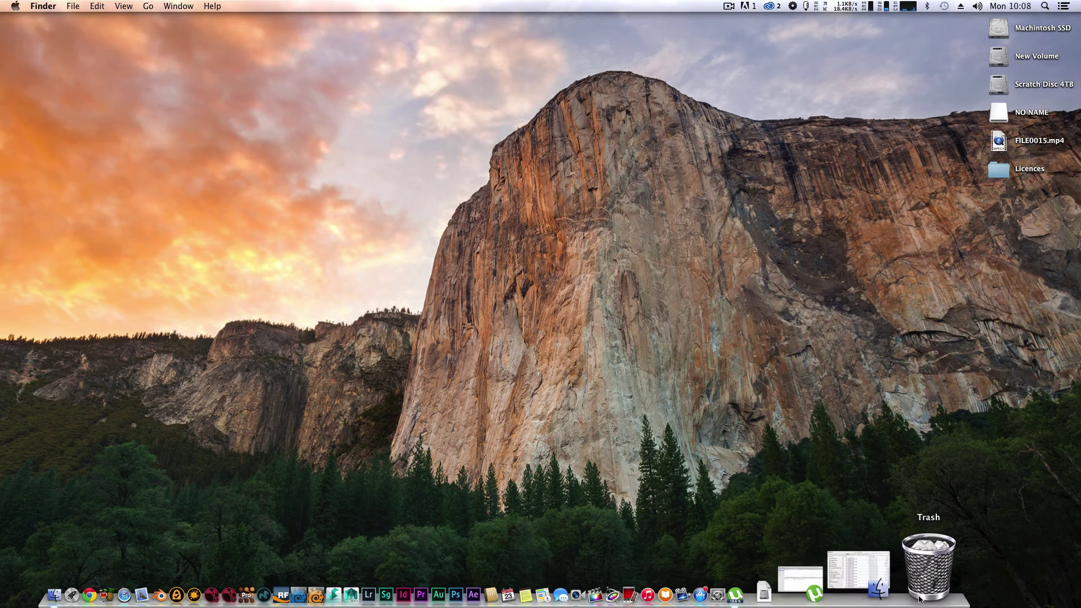
{"action": "right_click", "coordinate": [930, 580]}
{"action": "left_click", "coordinate": [854, 490]}
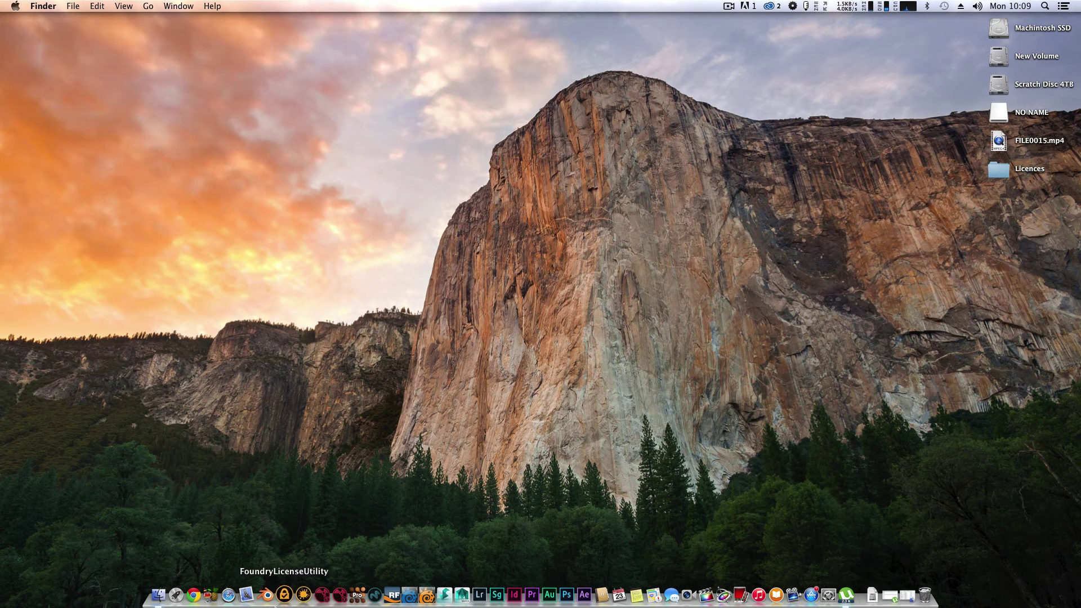
Relaunch Chrome and close the nine extra trovi search tabs, leaving one Google New Tab
{"action": "left_click", "coordinate": [192, 567]}
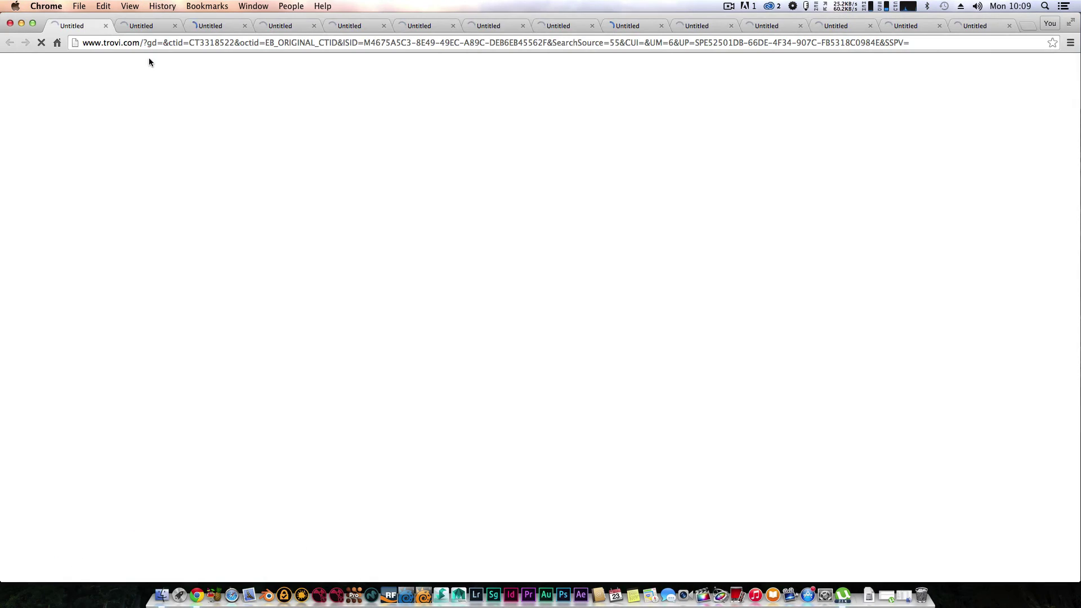
{"action": "left_click", "coordinate": [174, 26]}
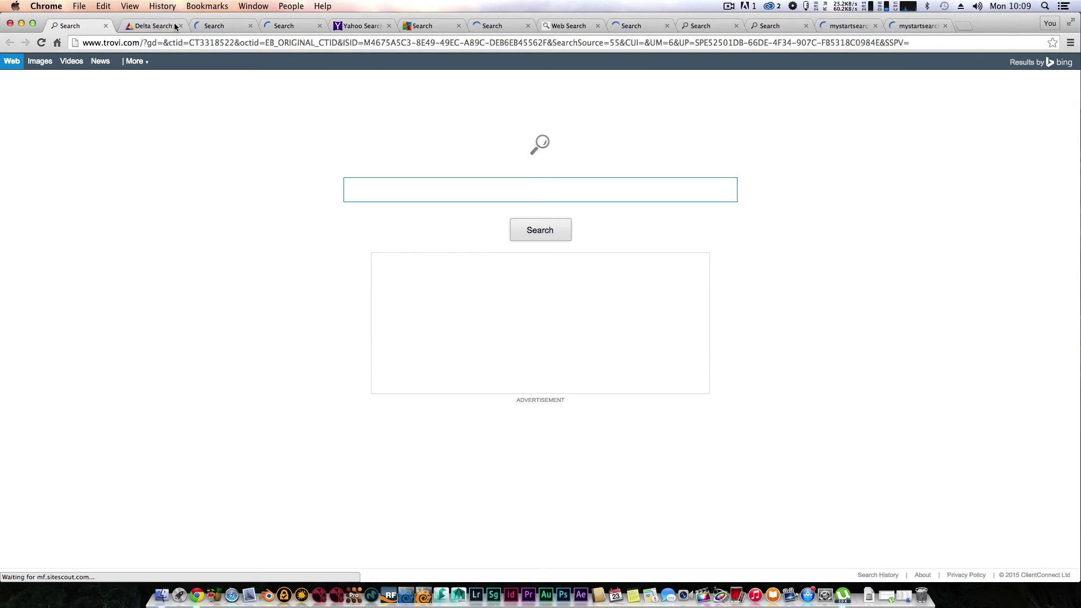
{"action": "left_click", "coordinate": [174, 26]}
{"action": "left_click", "coordinate": [174, 26]}
{"action": "left_click", "coordinate": [174, 26]}
{"action": "left_click", "coordinate": [175, 26]}
{"action": "left_click", "coordinate": [174, 26]}
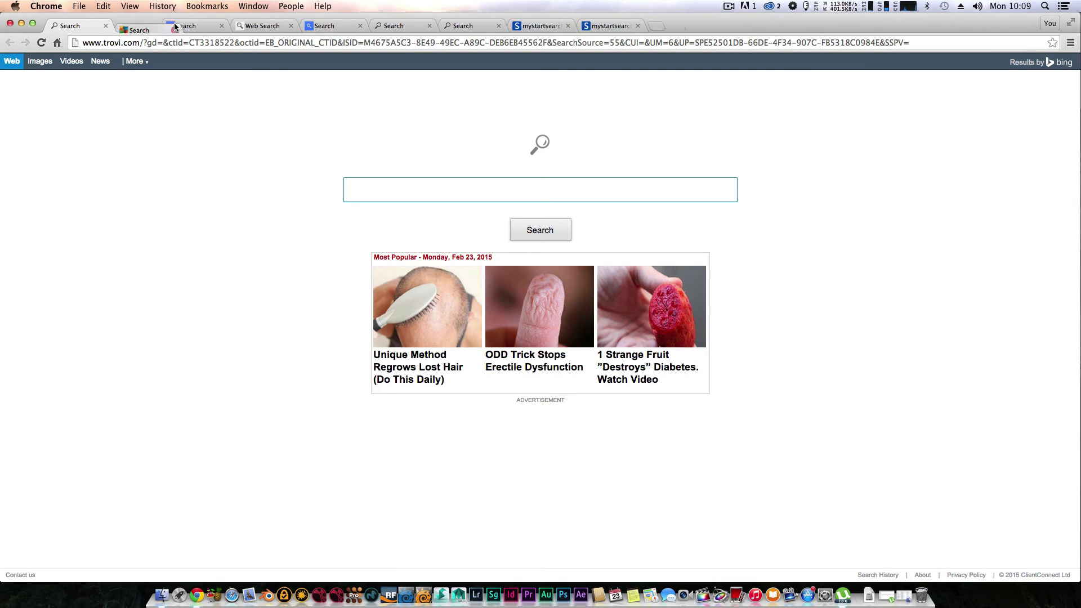
{"action": "left_click", "coordinate": [175, 26]}
{"action": "left_click", "coordinate": [175, 26]}
{"action": "left_click", "coordinate": [175, 26]}
{"action": "left_click", "coordinate": [175, 26]}
{"action": "left_click", "coordinate": [175, 26]}
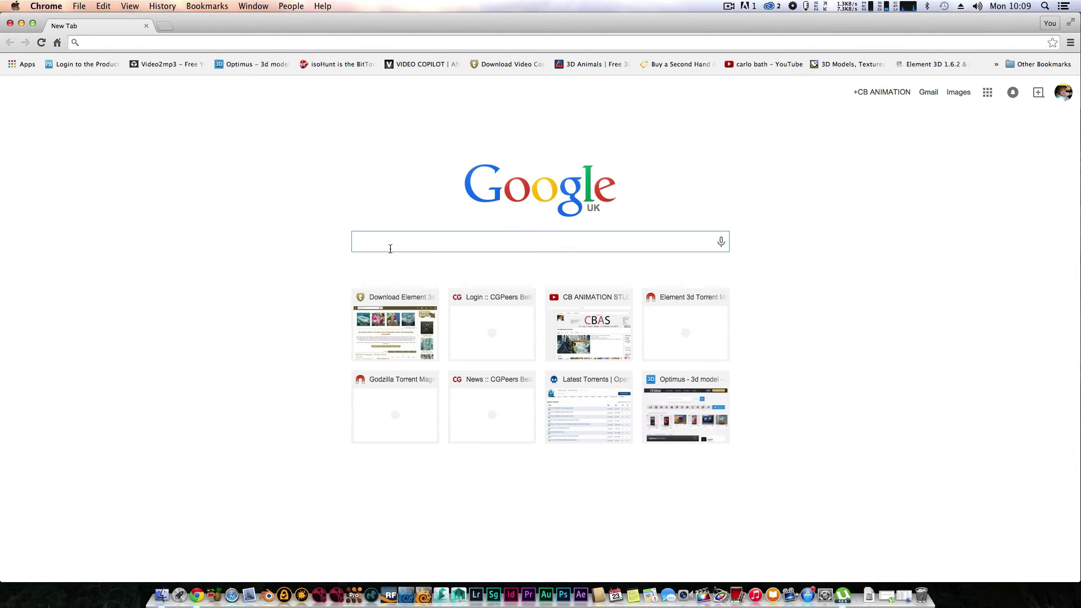
Search Google for 'amd 8 core 9590' via the address-bar suggestion
{"action": "type", "text": "amd "}
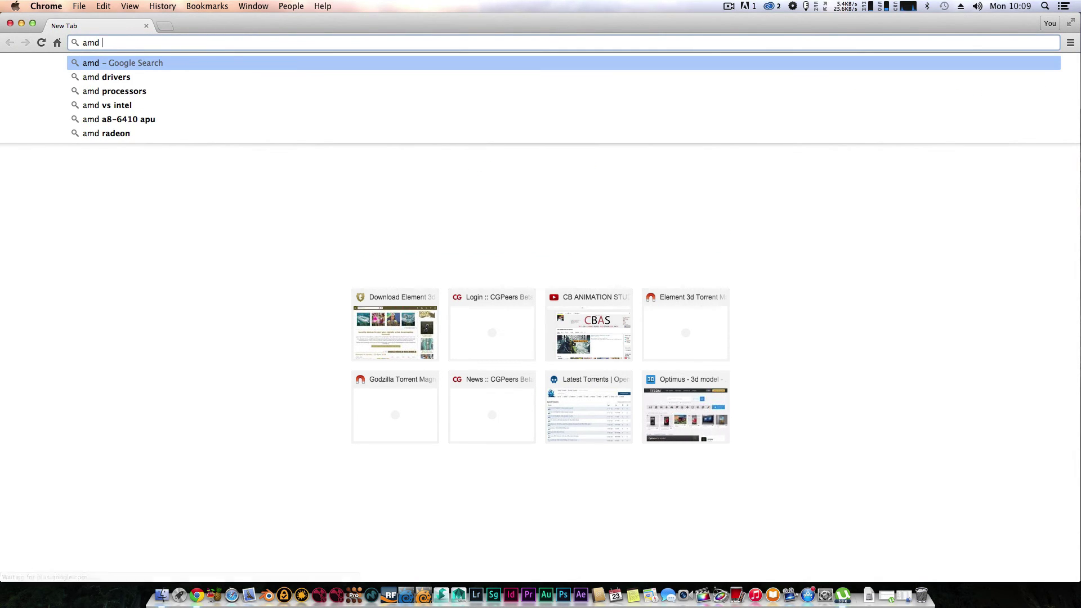
{"action": "type", "text": "8"}
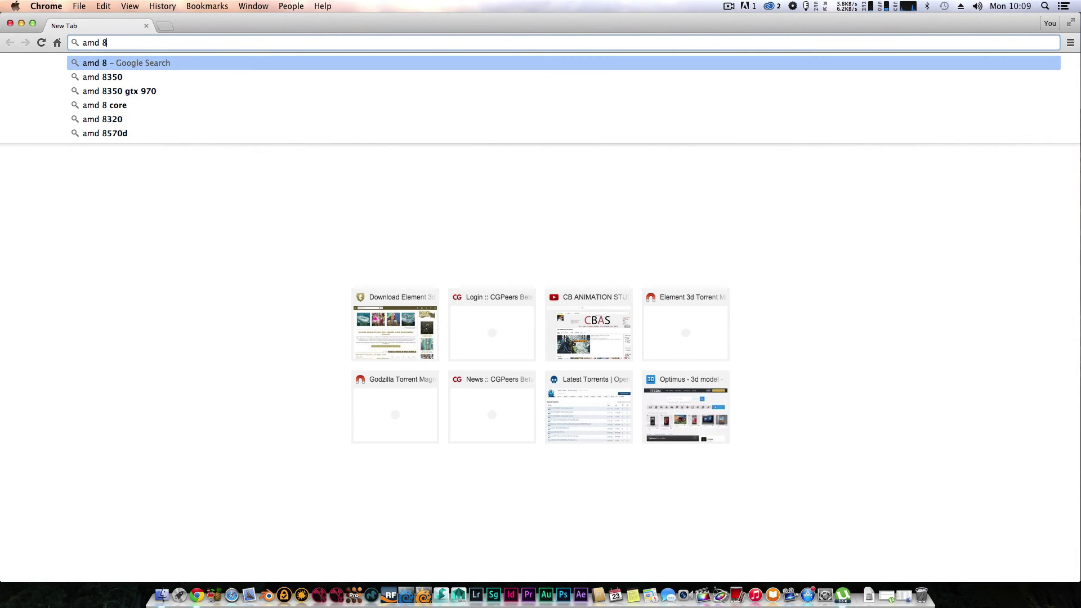
{"action": "type", "text": " co"}
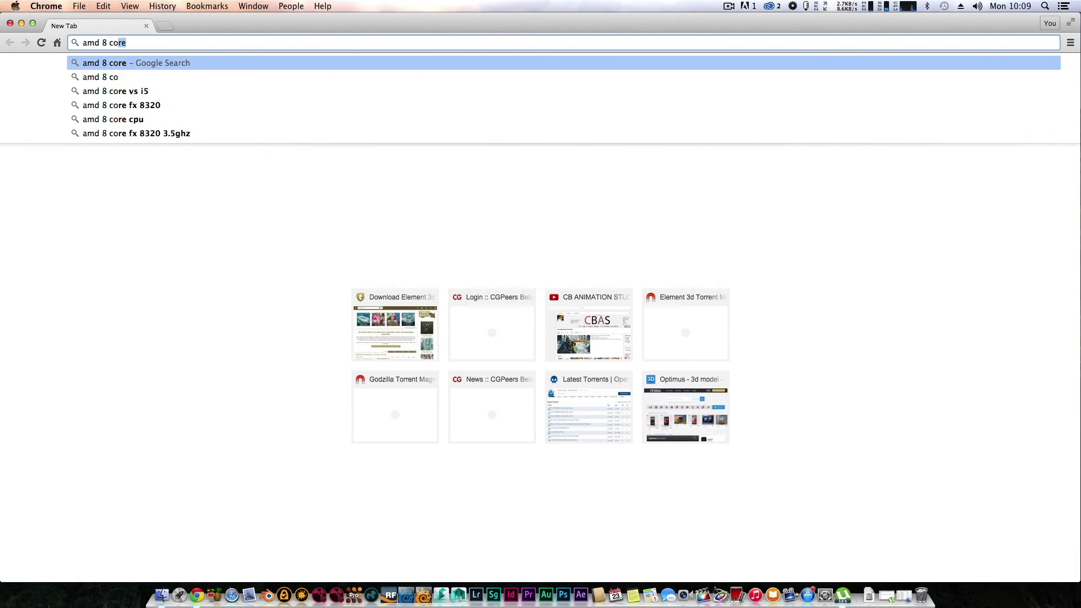
{"action": "type", "text": "re "}
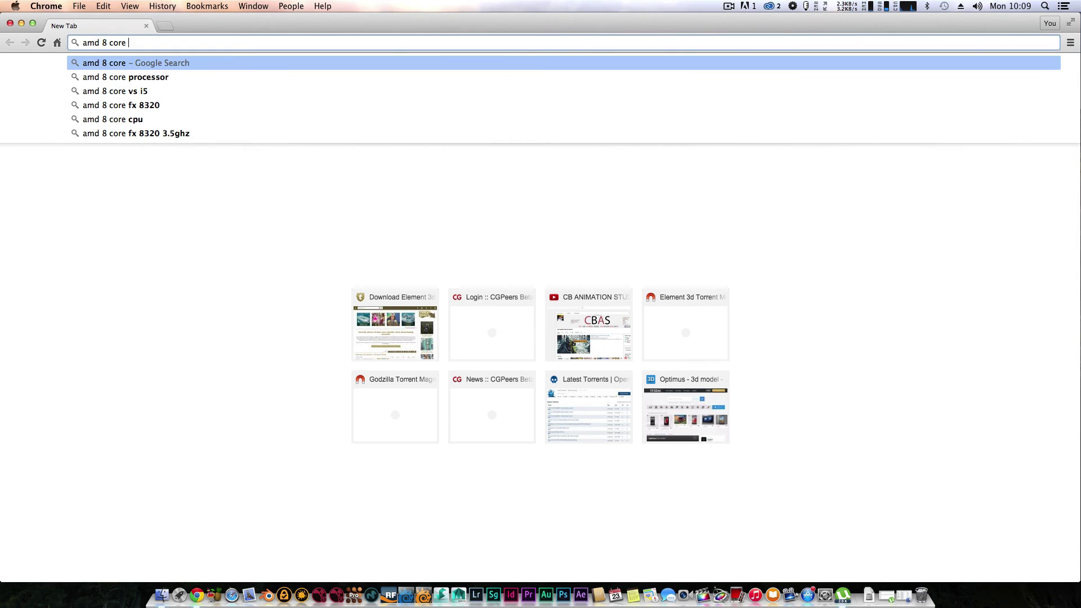
{"action": "type", "text": "9590"}
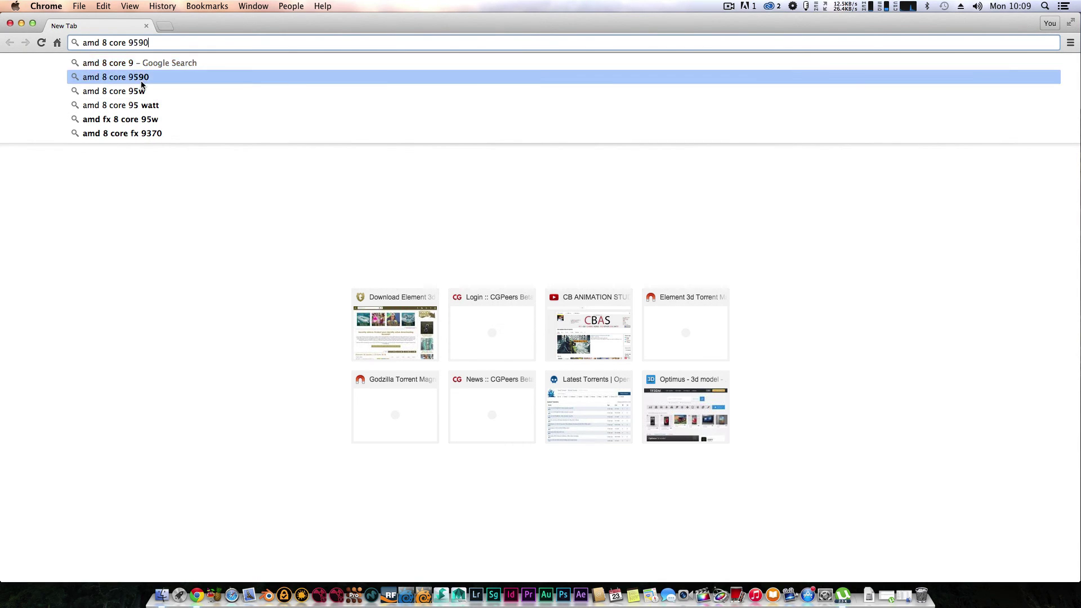
{"action": "left_click", "coordinate": [140, 80]}
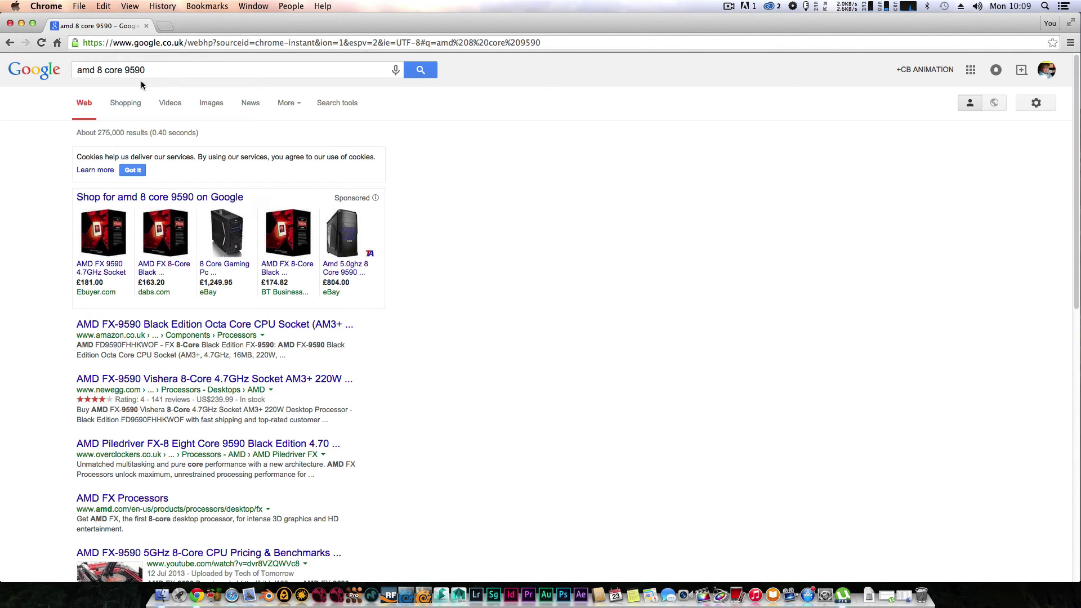
Browse the image results, previewing the AMD FX-9590 overview and Cinebench chart images
{"action": "left_click", "coordinate": [206, 104]}
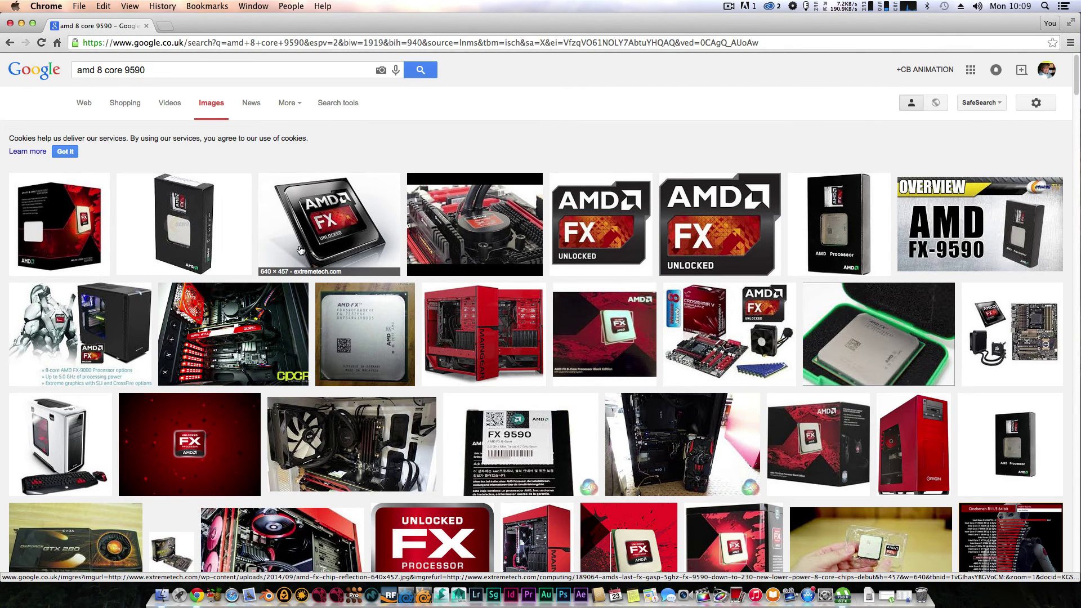
{"action": "left_click", "coordinate": [938, 249]}
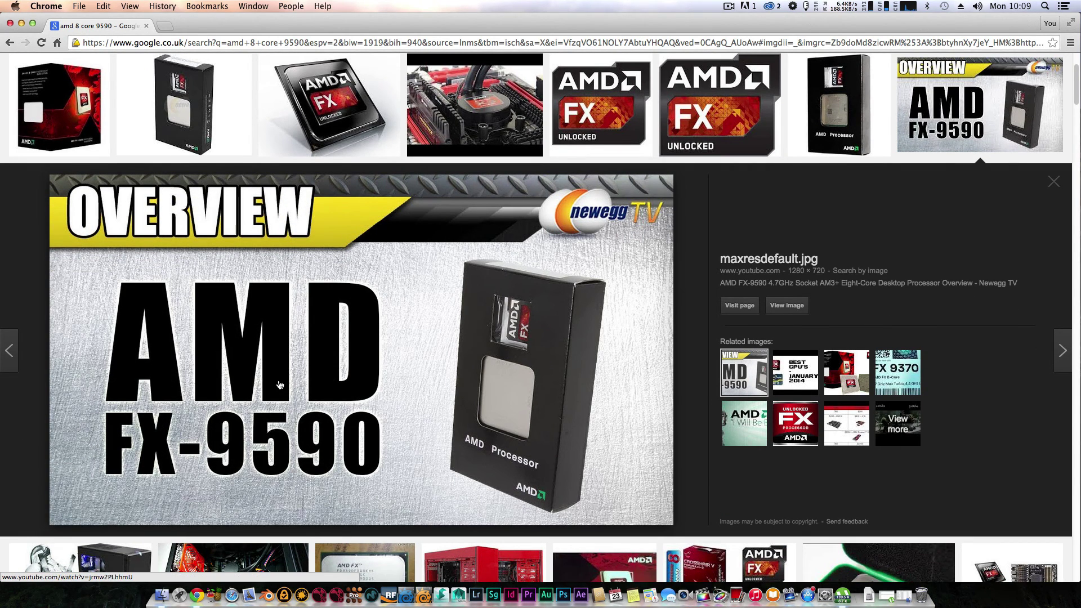
{"action": "scroll", "coordinate": [279, 385], "scroll_direction": "down", "scroll_amount": 3}
{"action": "scroll", "coordinate": [279, 385], "scroll_direction": "down", "scroll_amount": 3}
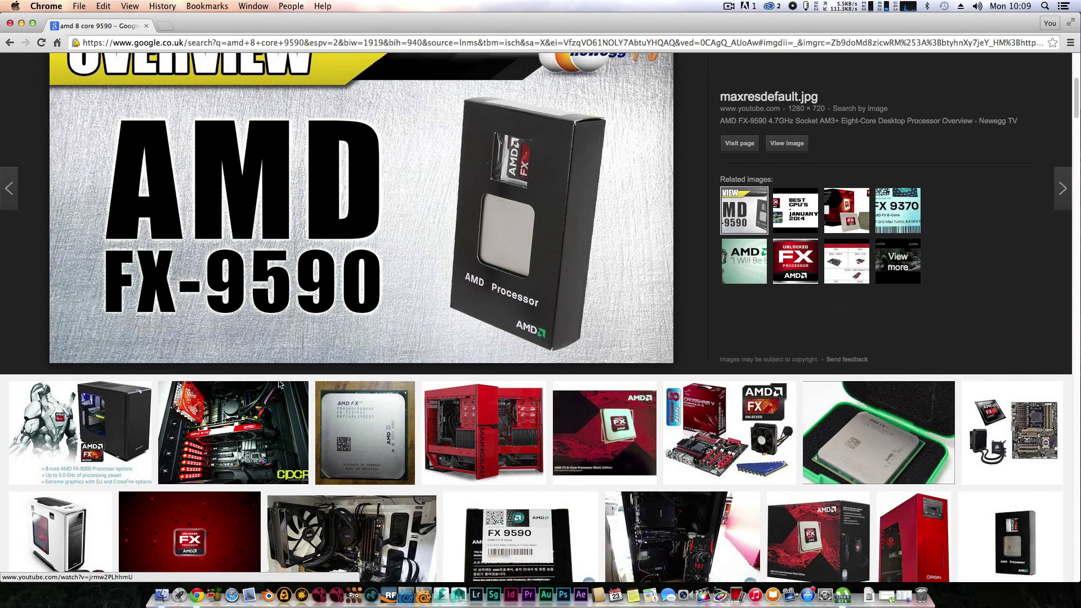
{"action": "scroll", "coordinate": [280, 385], "scroll_direction": "down", "scroll_amount": 5}
{"action": "scroll", "coordinate": [280, 385], "scroll_direction": "up", "scroll_amount": 4}
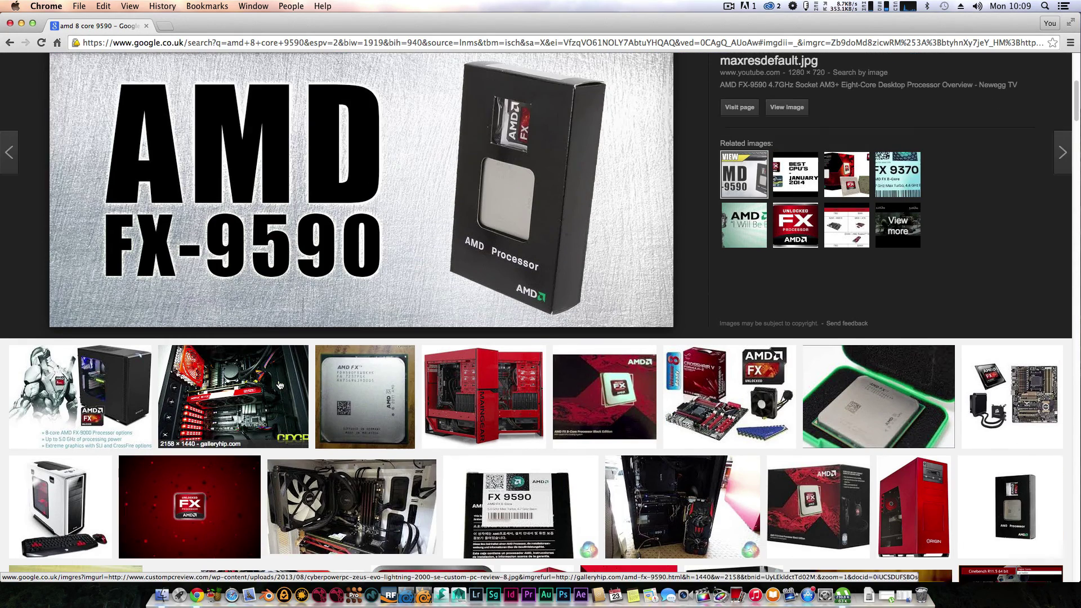
{"action": "scroll", "coordinate": [280, 385], "scroll_direction": "down", "scroll_amount": 3}
{"action": "scroll", "coordinate": [280, 385], "scroll_direction": "down", "scroll_amount": 4}
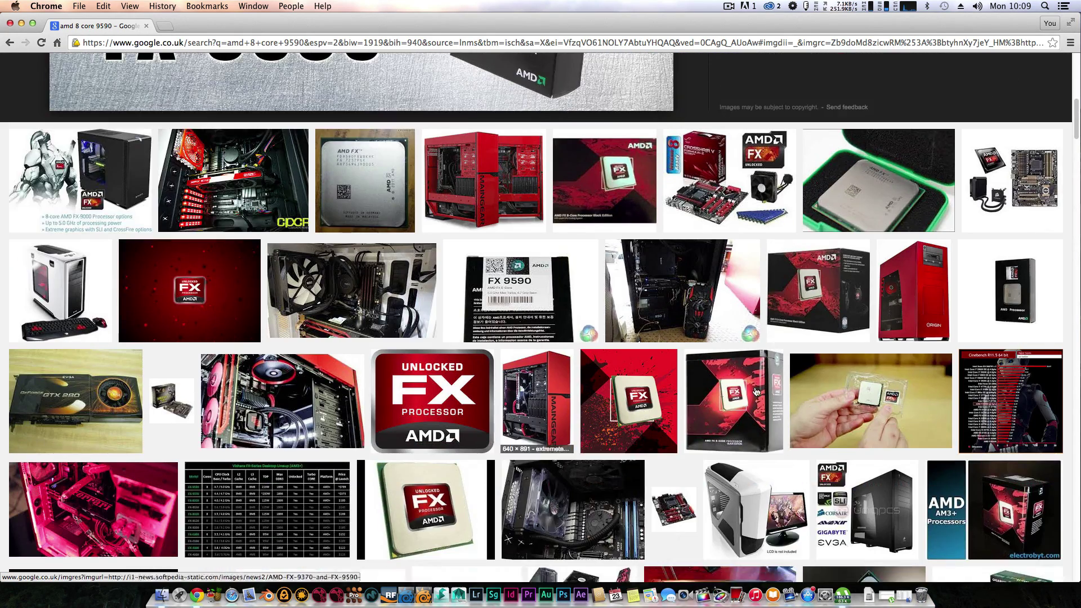
{"action": "left_click", "coordinate": [1028, 414]}
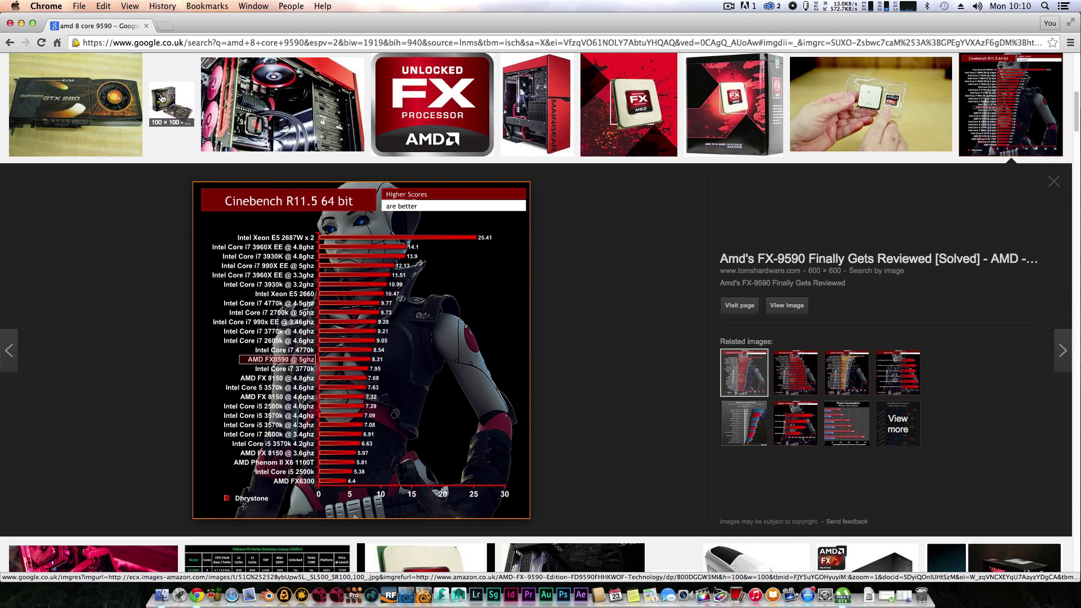
{"action": "left_click", "coordinate": [164, 27]}
Close the results tab and Chrome window, then quit Google Chrome from its app menu
{"action": "left_click", "coordinate": [146, 26]}
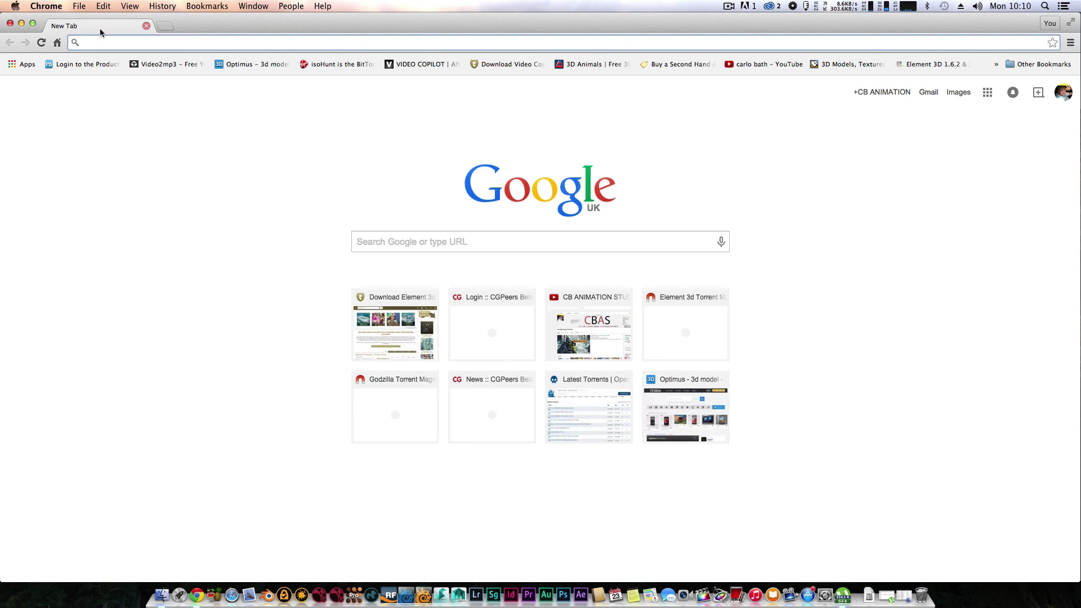
{"action": "left_click", "coordinate": [10, 24]}
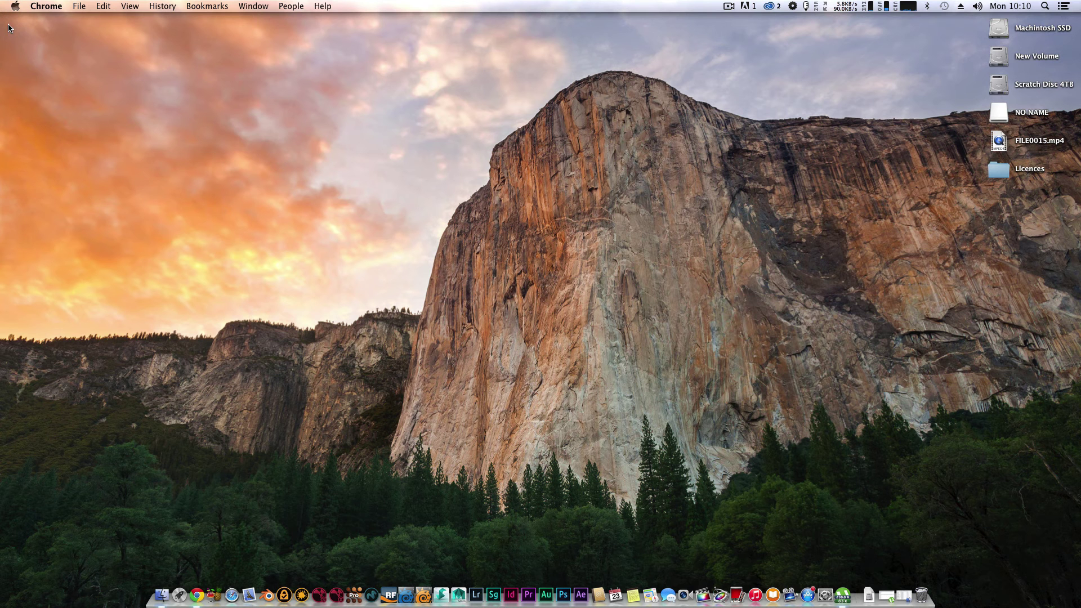
{"action": "left_click", "coordinate": [41, 9]}
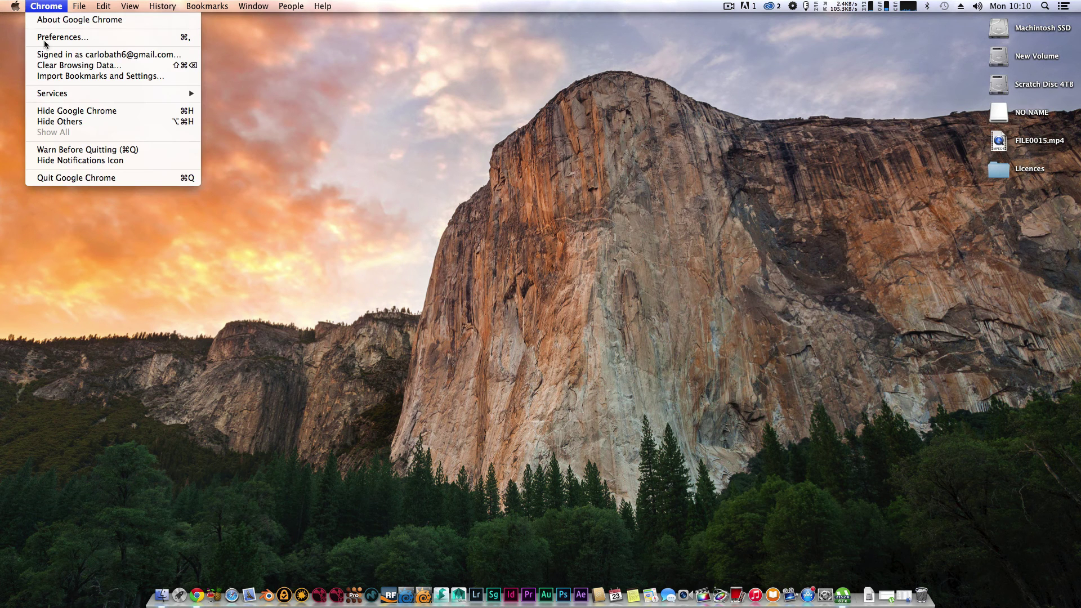
{"action": "left_click", "coordinate": [66, 179]}
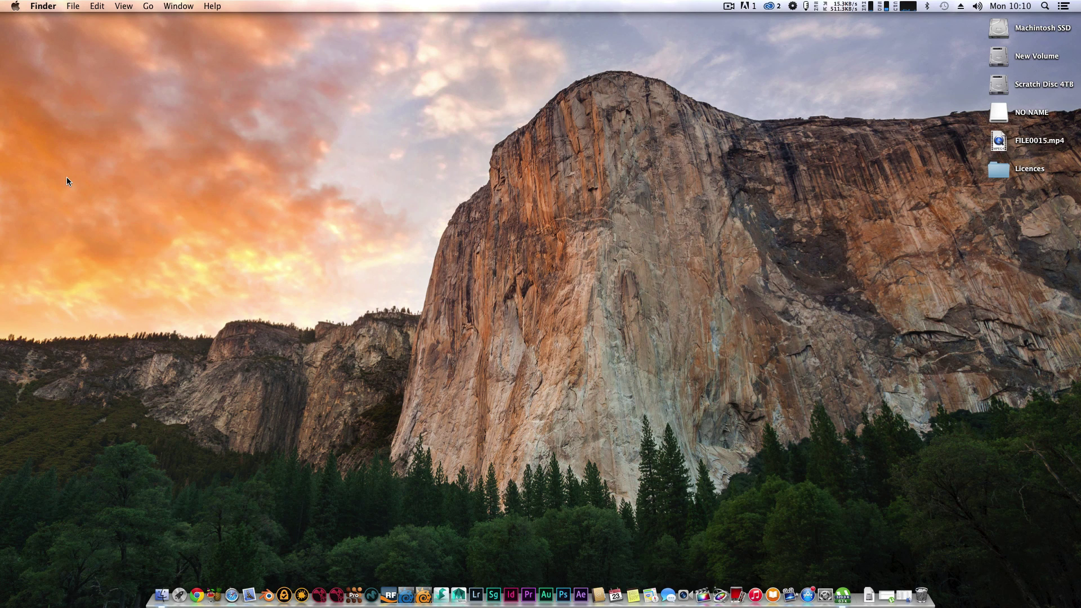